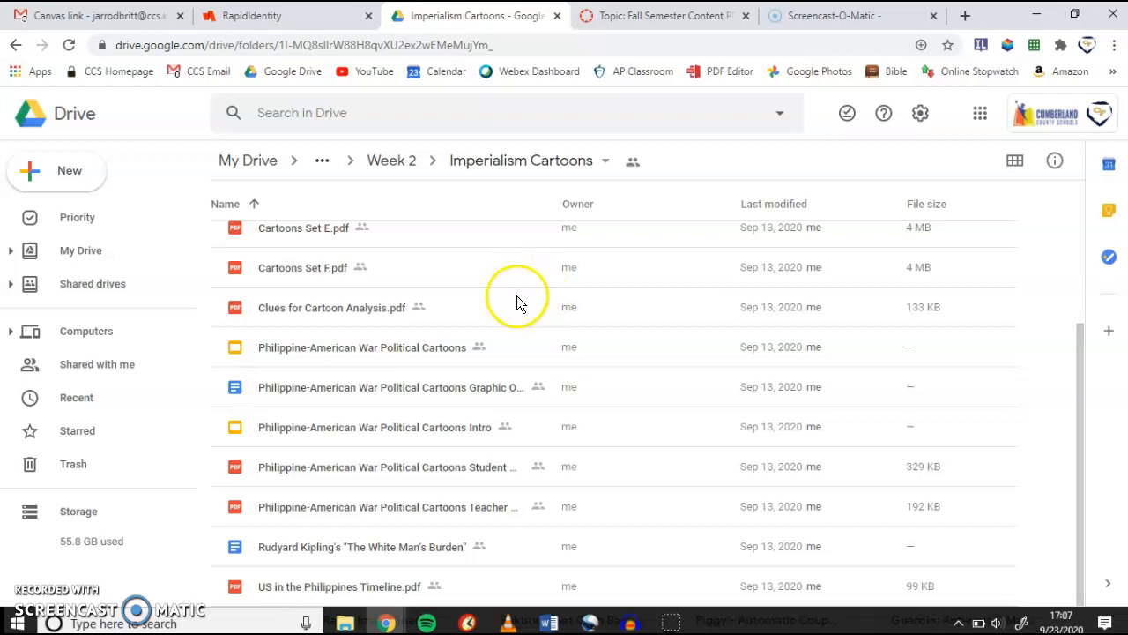
# Switch to Canvas and open the teacher's personal sandbox course.
pyautogui.click(684, 16)
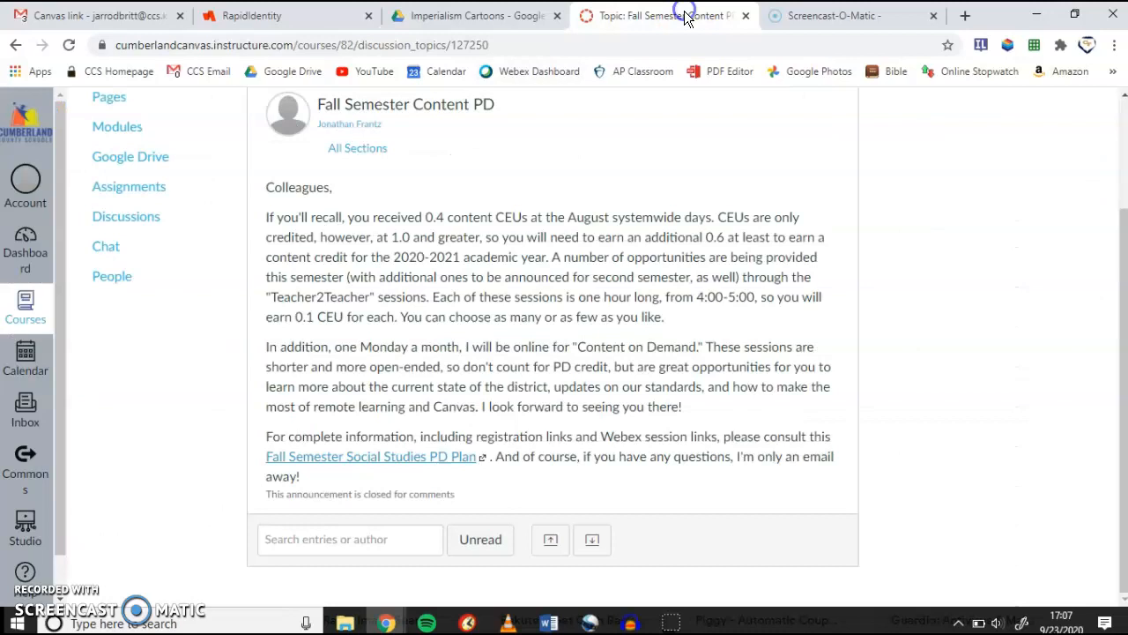
pyautogui.scroll(2, 258, 286)
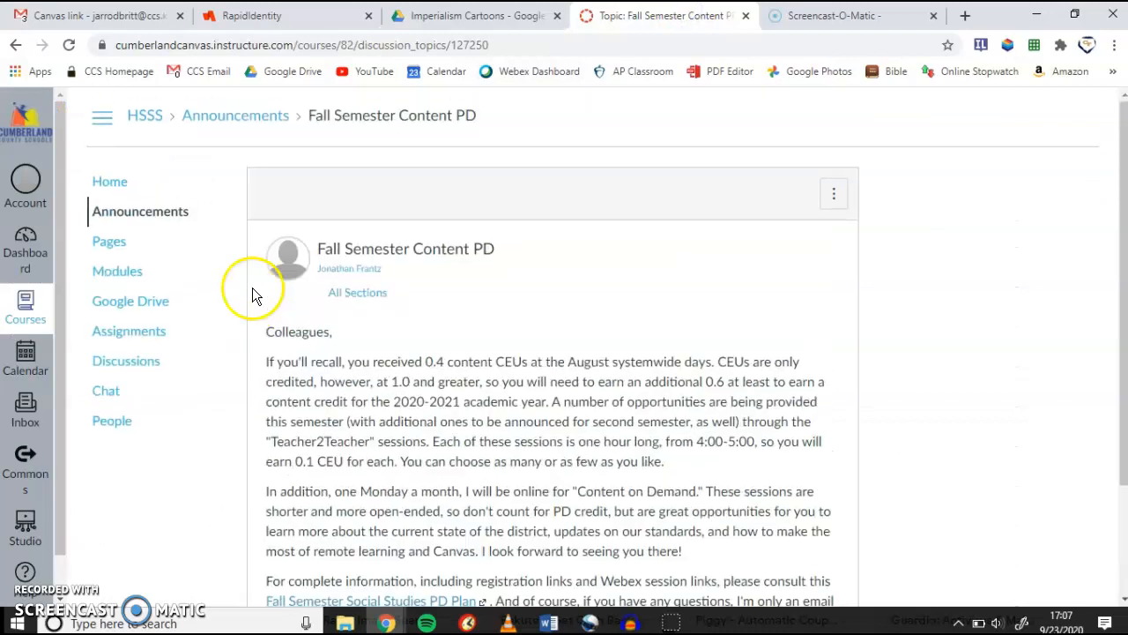
pyautogui.click(26, 307)
pyautogui.scroll(-3, 202, 446)
pyautogui.click(201, 414)
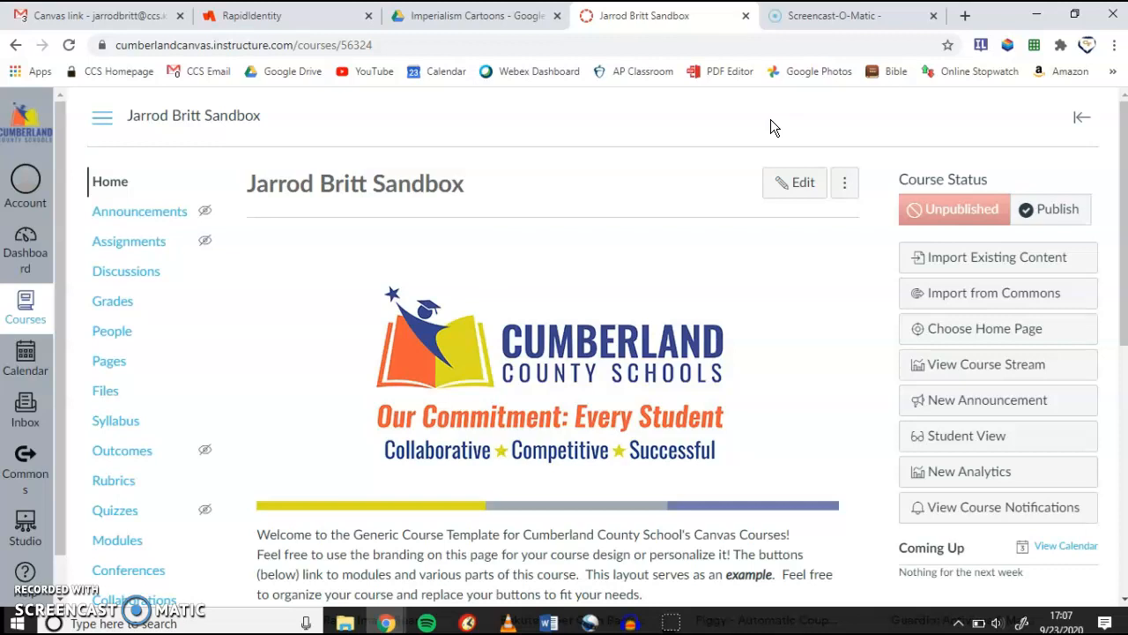
# Create a new assignment in the sandbox course and name it "Test Assignment".
pyautogui.click(129, 238)
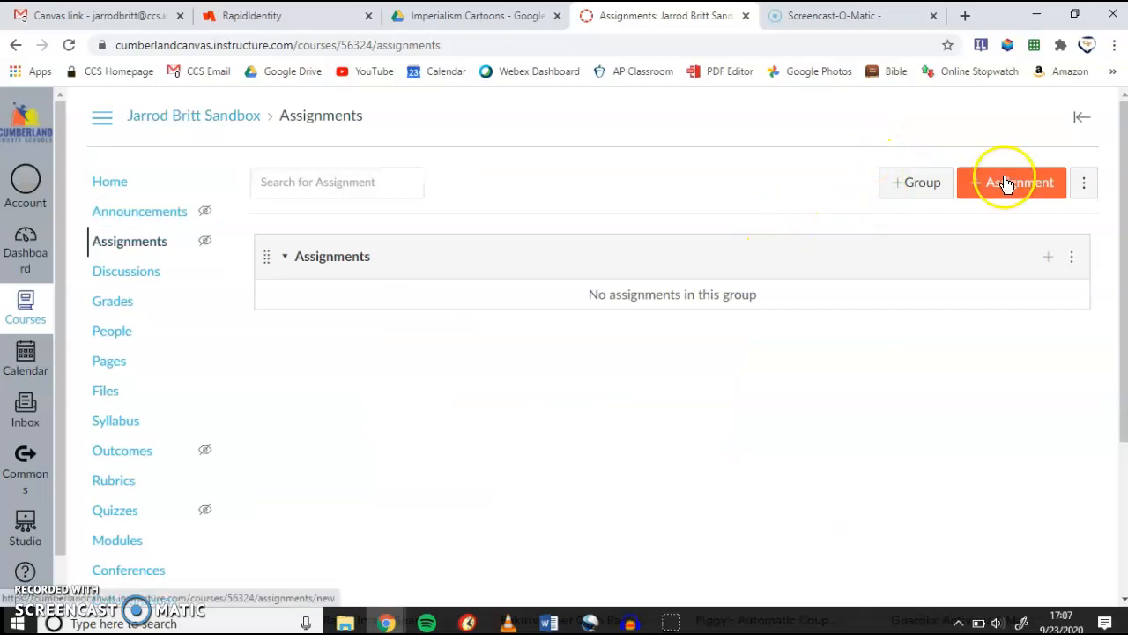
pyautogui.click(1005, 182)
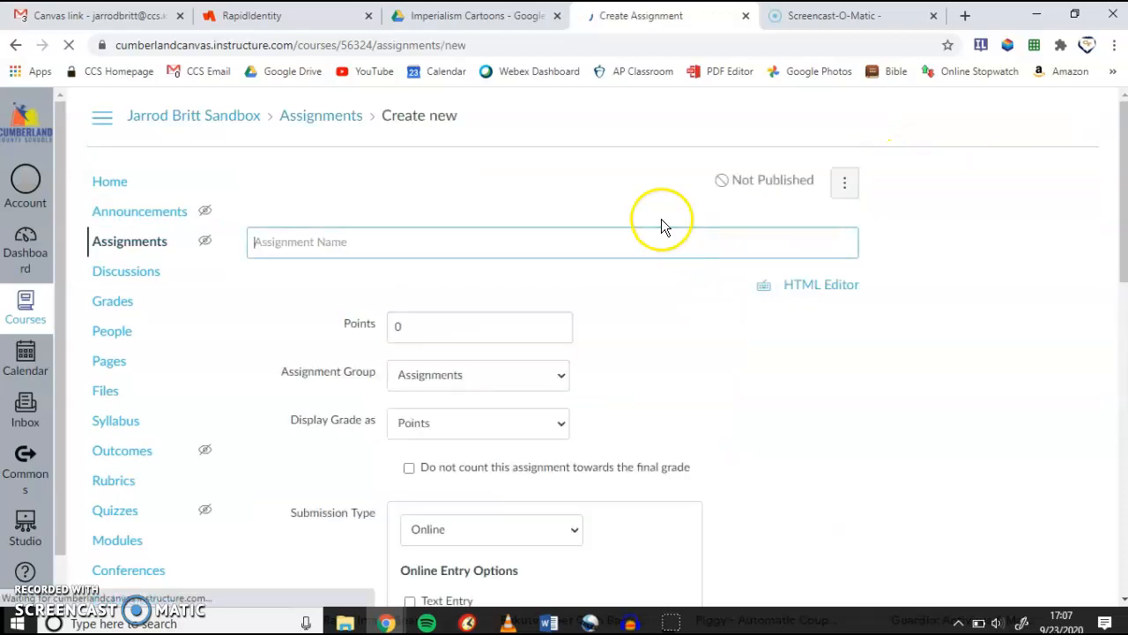
pyautogui.write('Test Assignment')
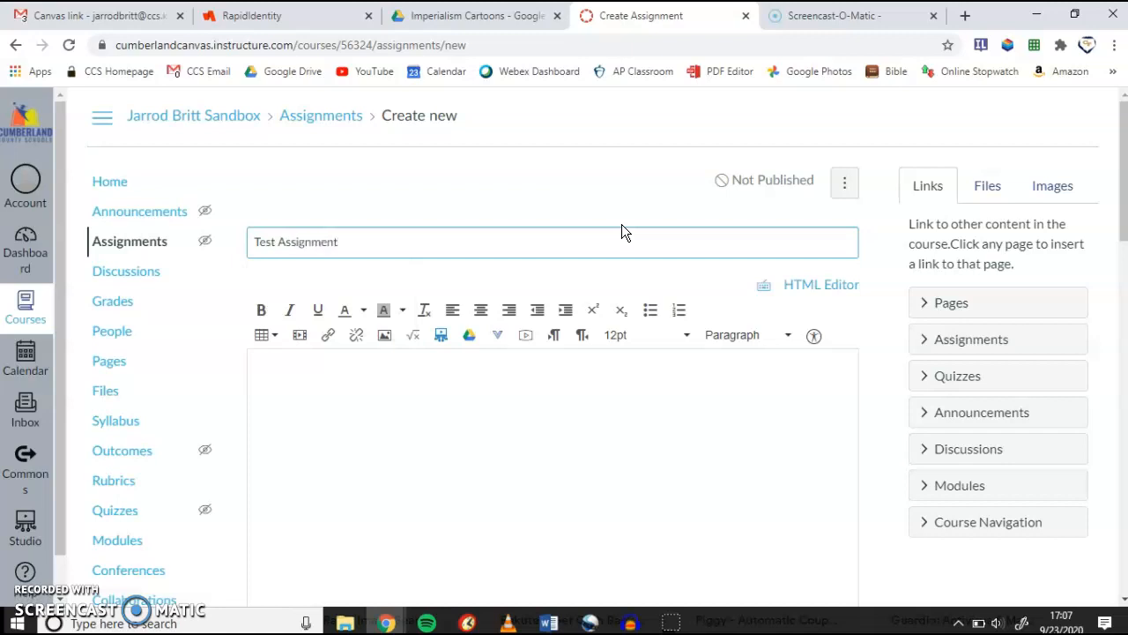
# Write the assignment instructions "Use this graphic organizer to explain your political cartoons.".
pyautogui.click(428, 448)
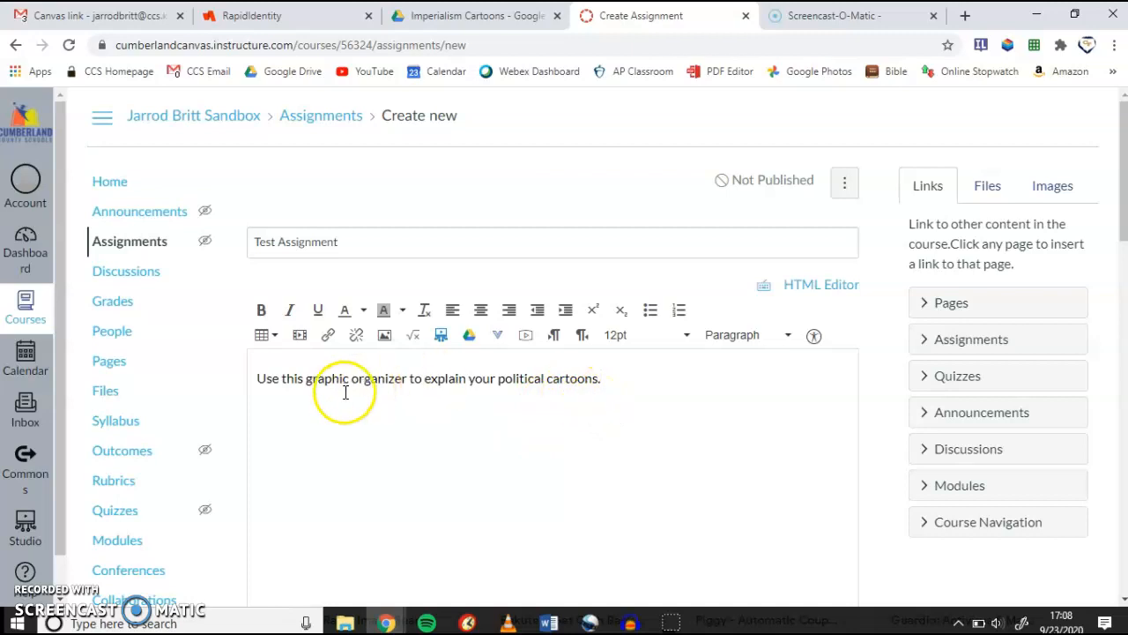
pyautogui.moveTo(407, 378); pyautogui.dragTo(344, 386)
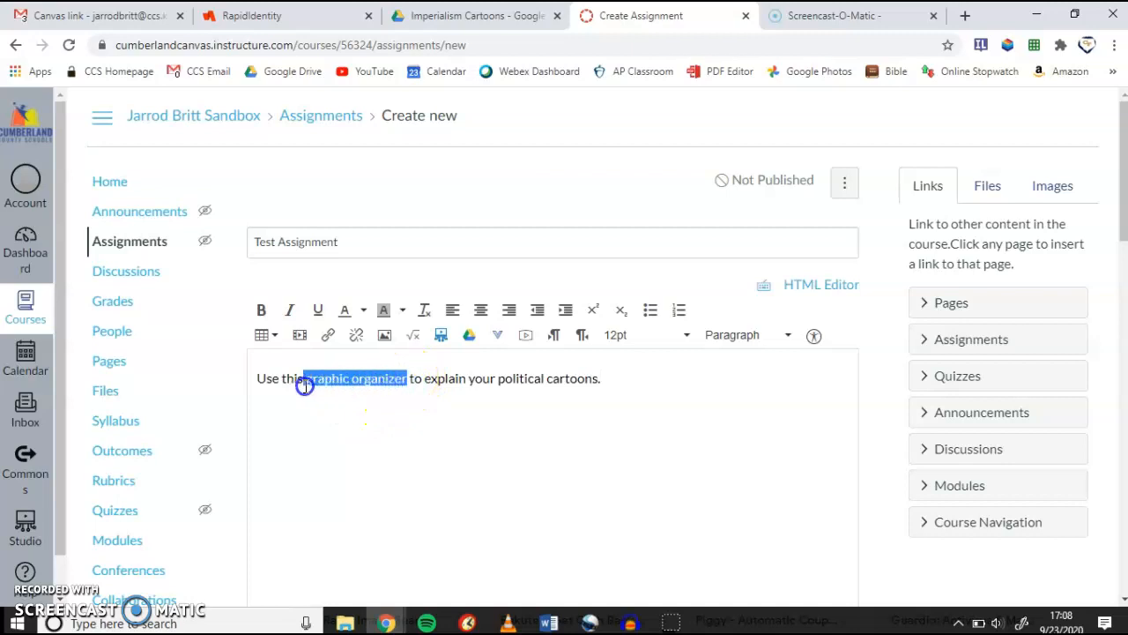
pyautogui.click(368, 377)
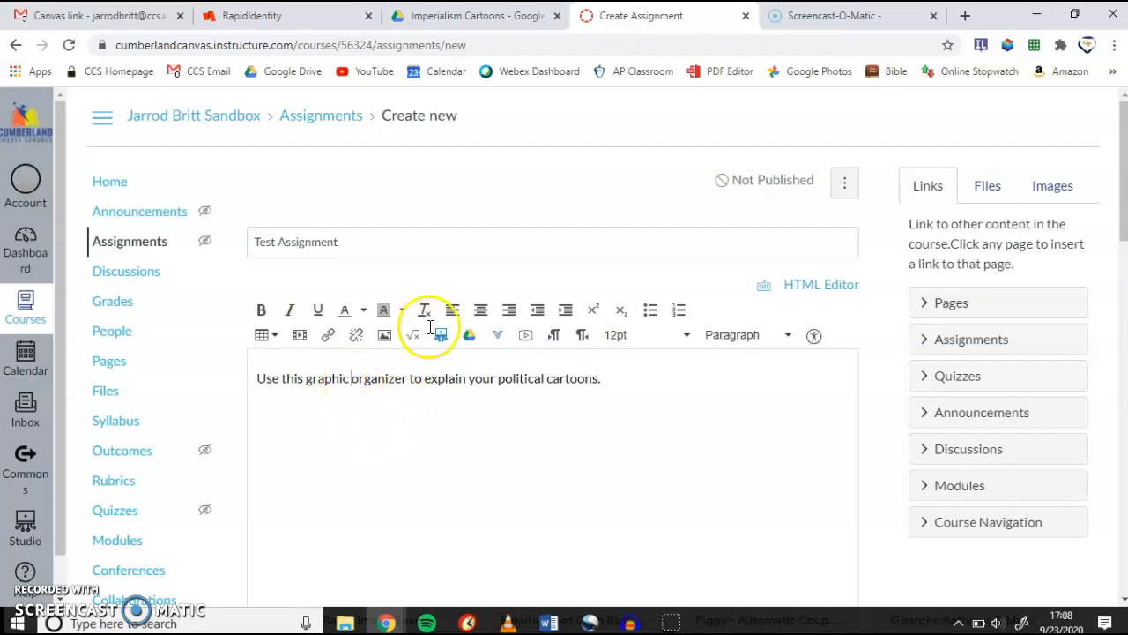
# Switch to Google Drive and check the sharing settings of the Philippine-American War Political Cartoons Graphic Organizer document.
pyautogui.click(480, 15)
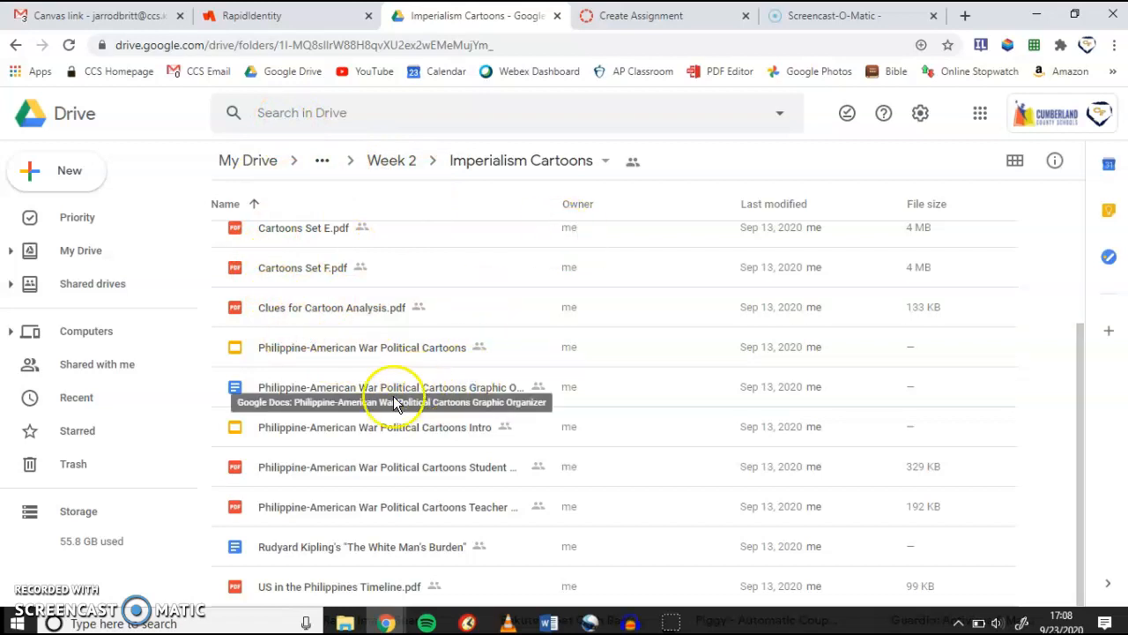
pyautogui.click(371, 388)
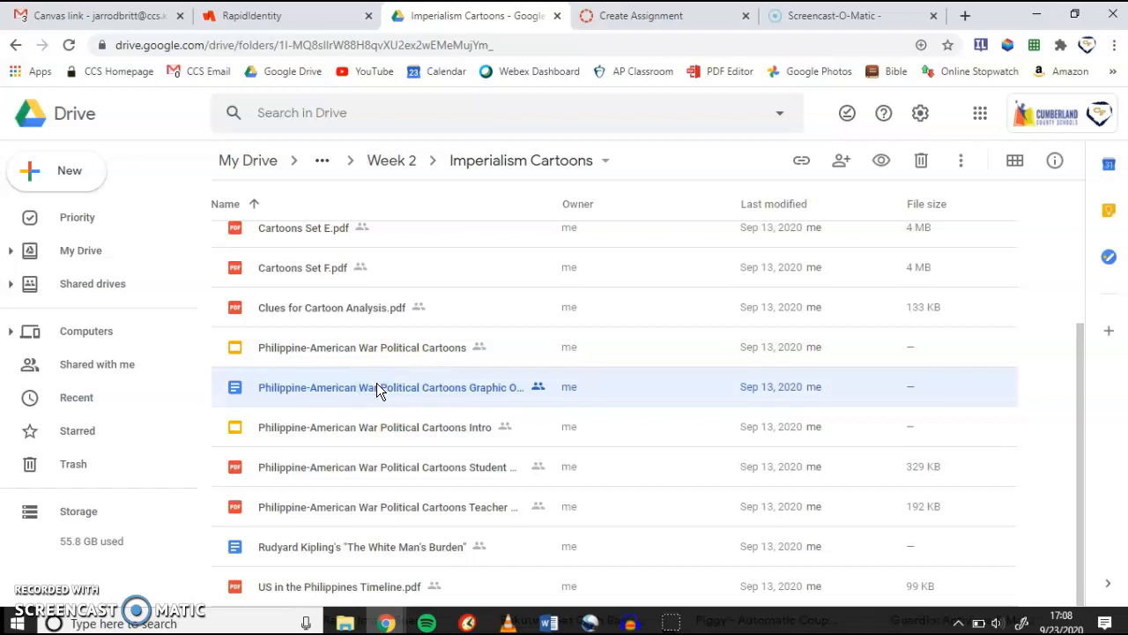
pyautogui.click(394, 386)
pyautogui.rightClick(394, 386)
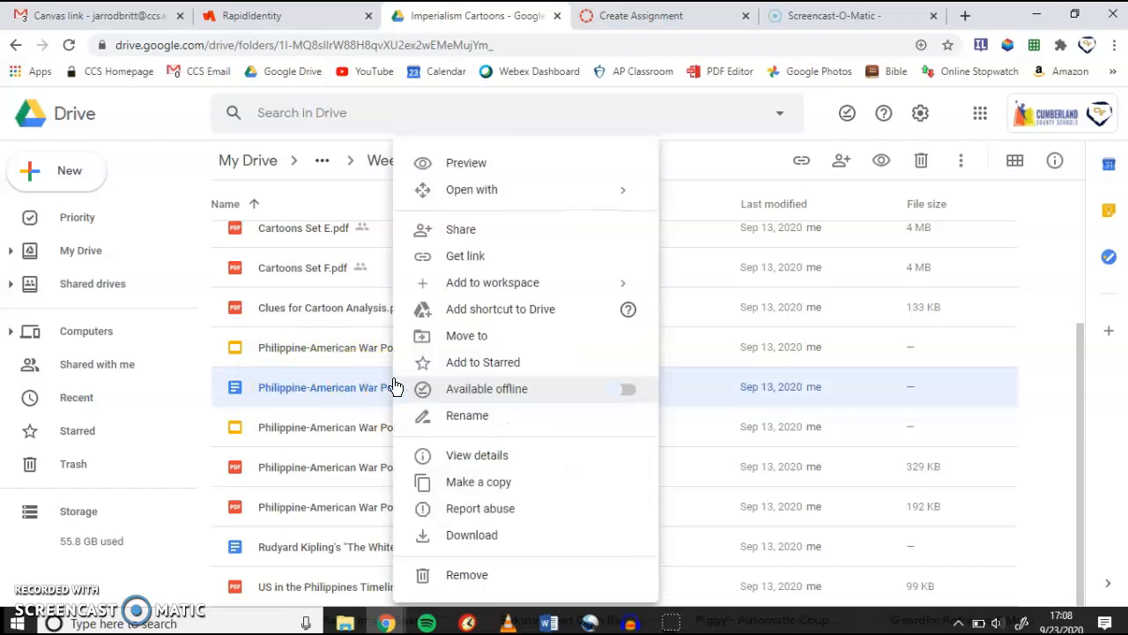
pyautogui.click(485, 229)
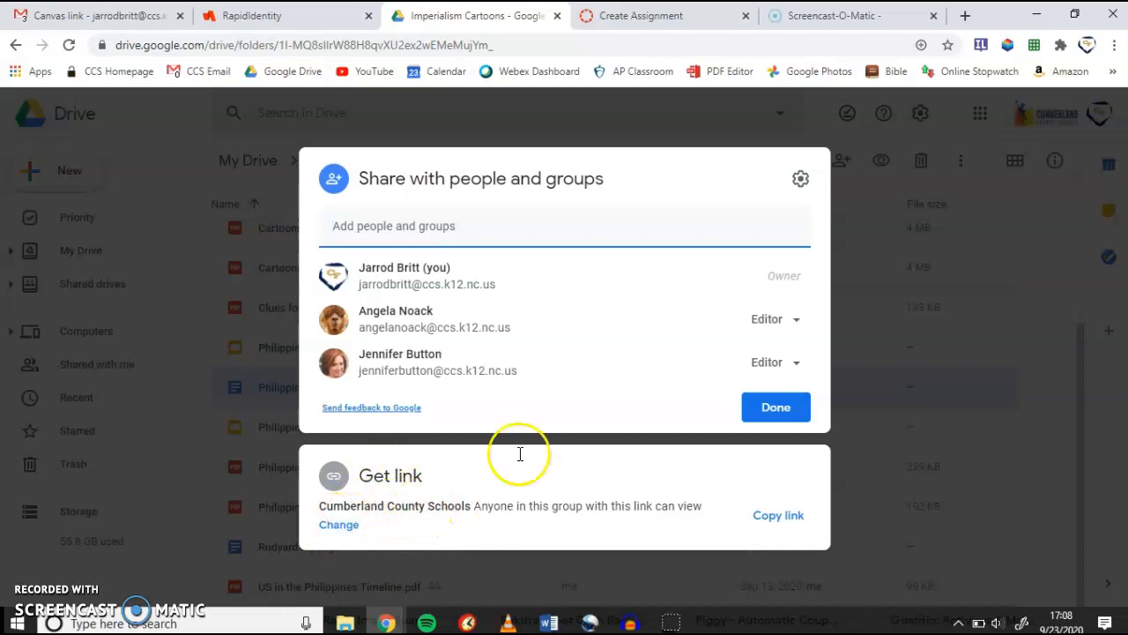
pyautogui.click(787, 413)
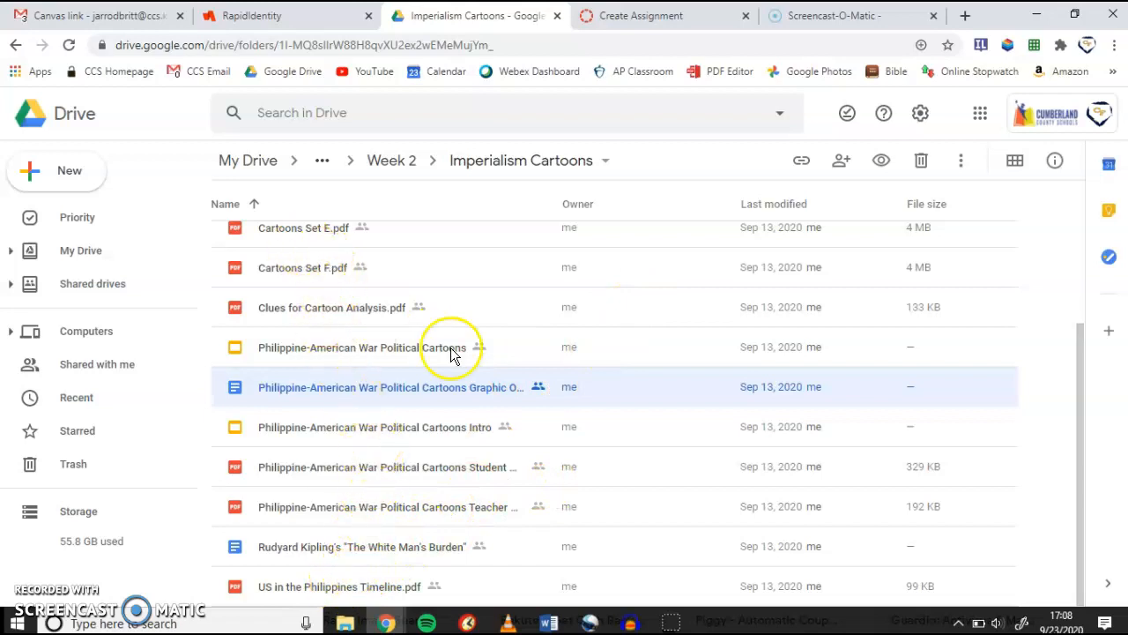
# Change the link access of Better Versions of Cartoons for Project.pdf to Cumberland County Schools.
pyautogui.scroll(2, 462, 362)
pyautogui.scroll(1, 467, 368)
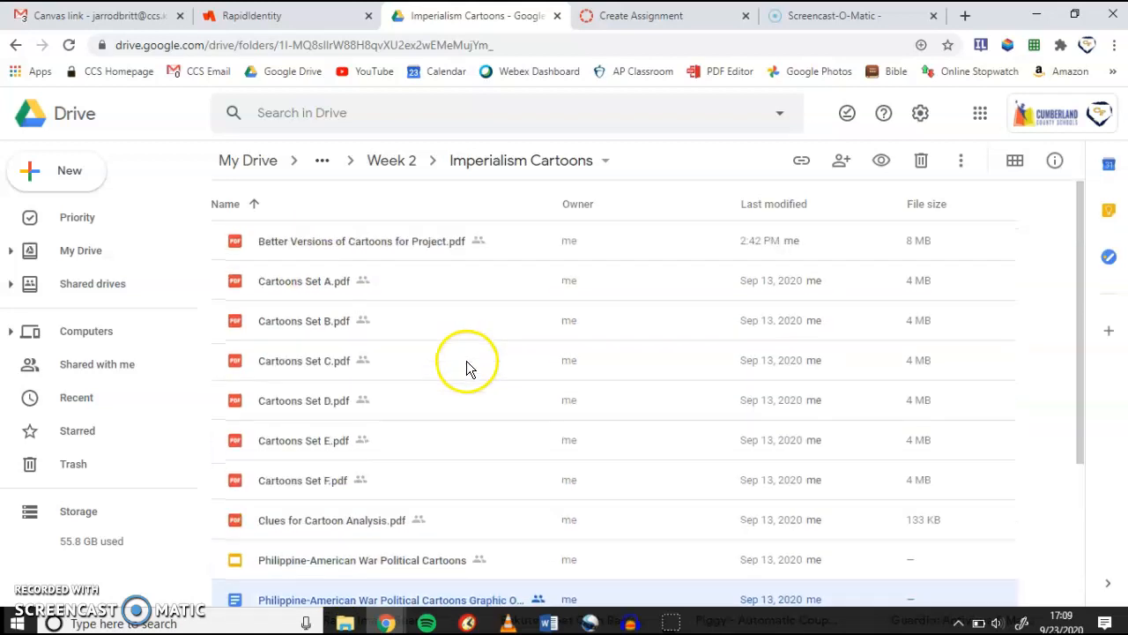
pyautogui.rightClick(377, 241)
pyautogui.click(454, 233)
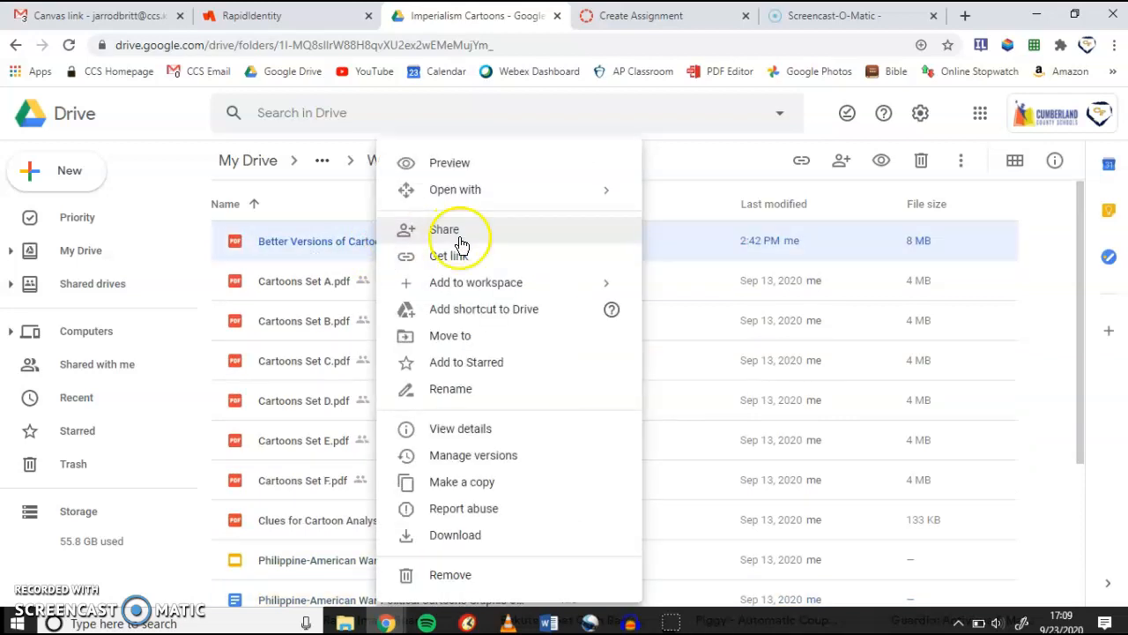
pyautogui.click(465, 231)
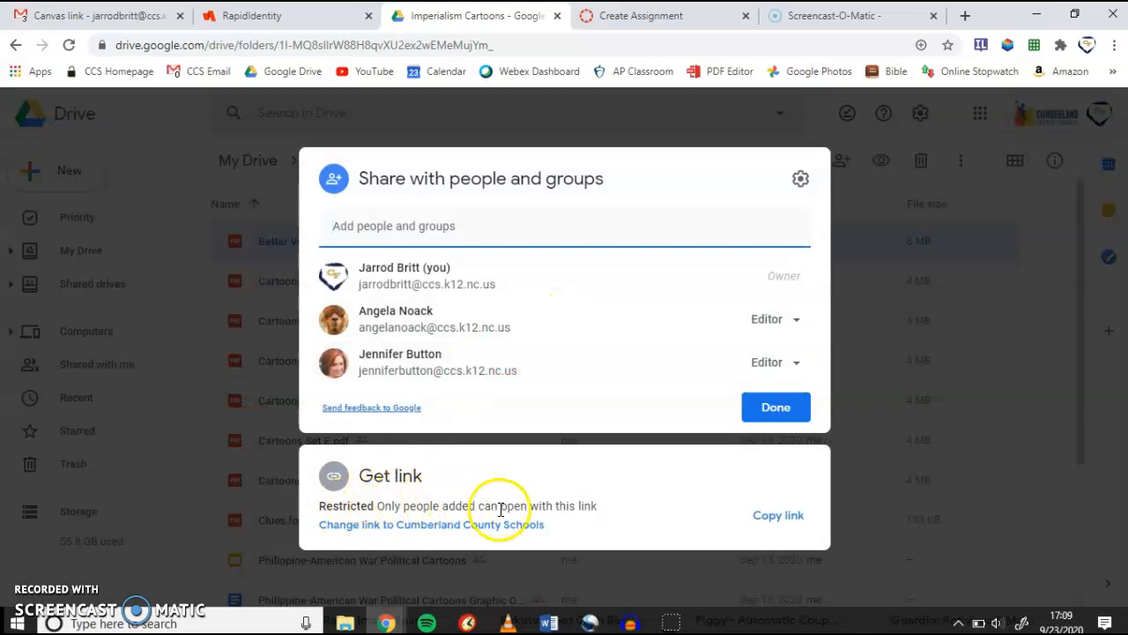
pyautogui.click(418, 526)
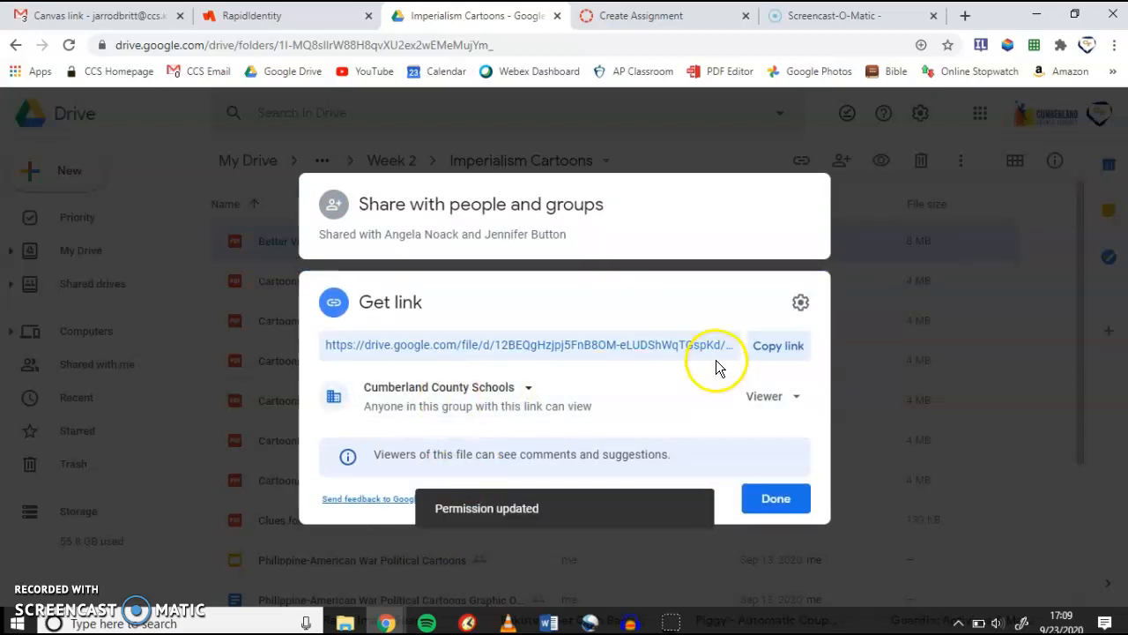
pyautogui.click(788, 498)
# Copy the sharing link of the Philippine-American War Political Cartoons Graphic Organizer document.
pyautogui.scroll(-3, 450, 352)
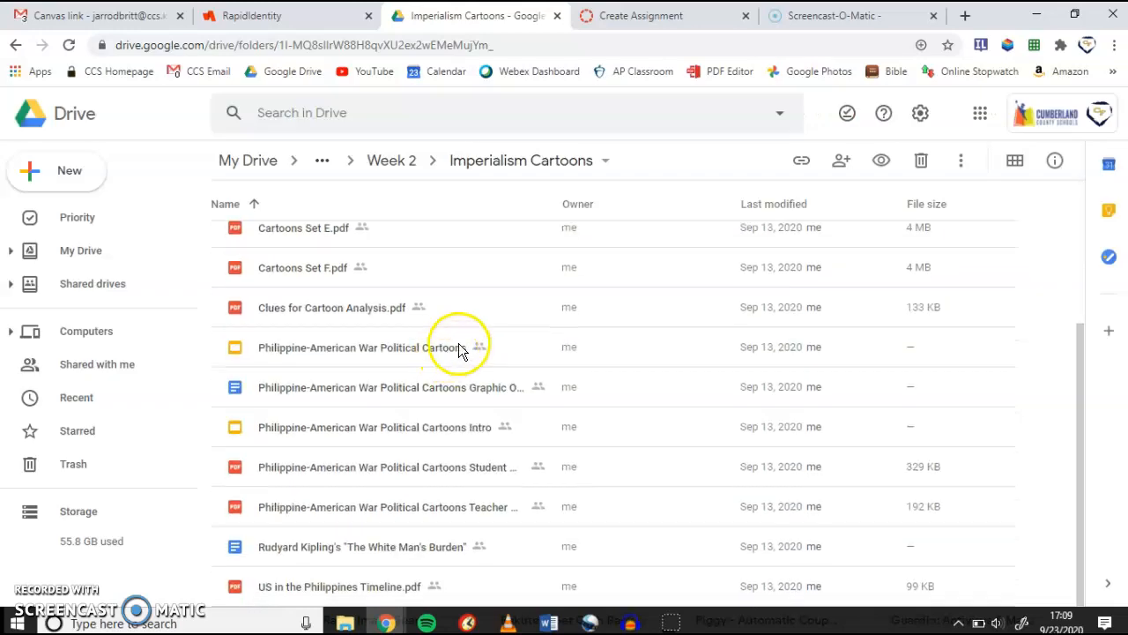
pyautogui.rightClick(366, 390)
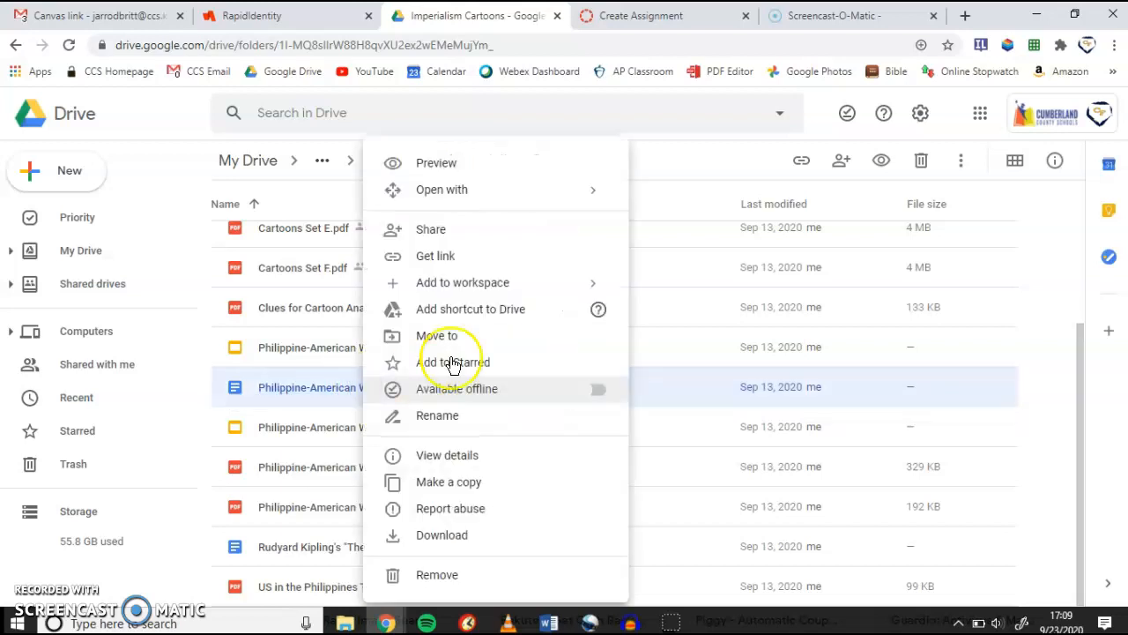
pyautogui.click(483, 231)
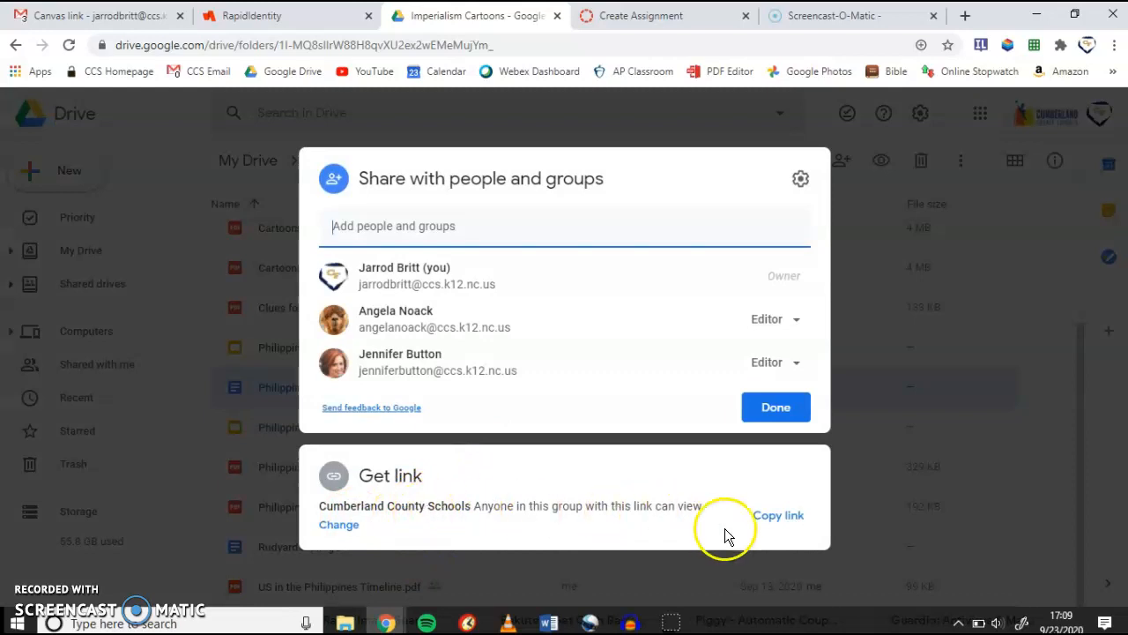
pyautogui.click(775, 521)
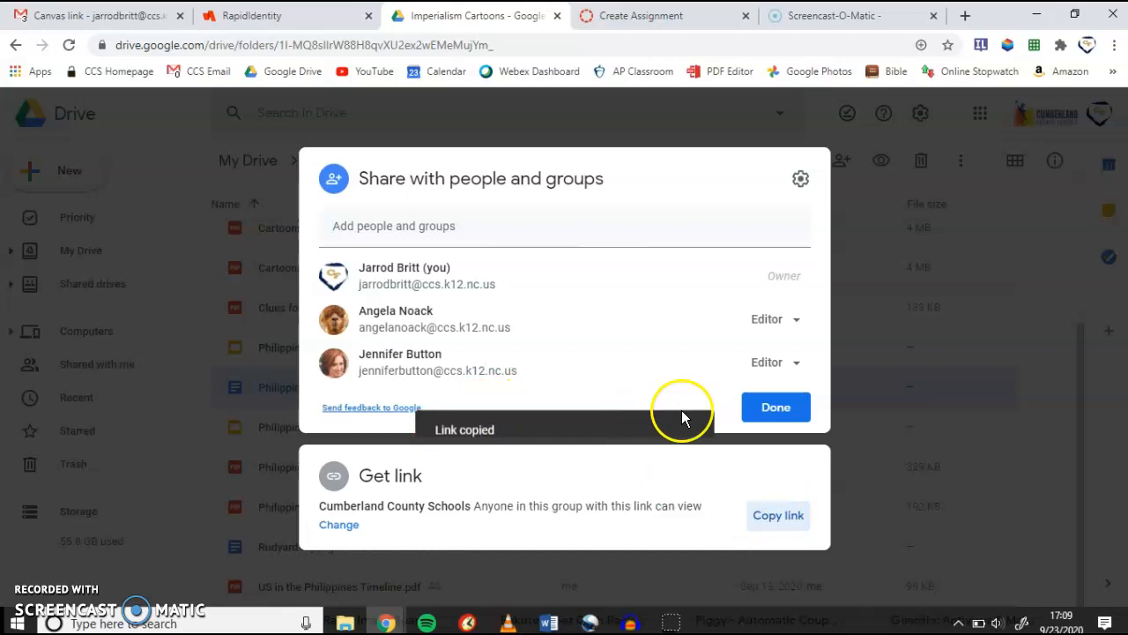
pyautogui.click(776, 407)
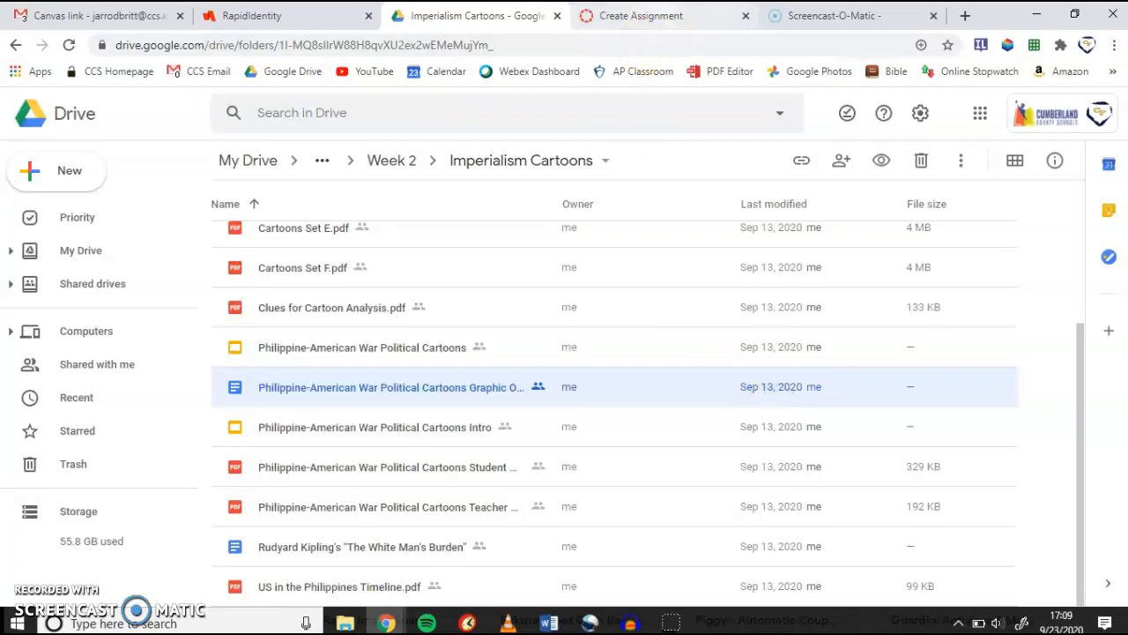
# Return to the Canvas assignment and paste the copied document URL as a website link for the words "graphic organizer".
pyautogui.click(646, 16)
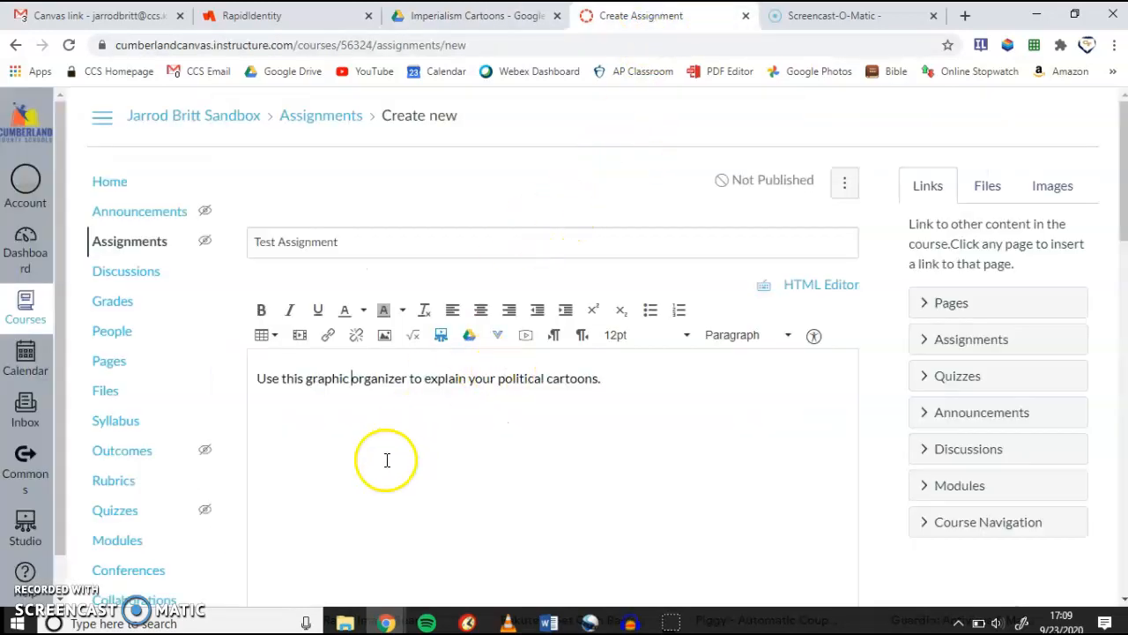
pyautogui.moveTo(407, 378); pyautogui.dragTo(306, 381)
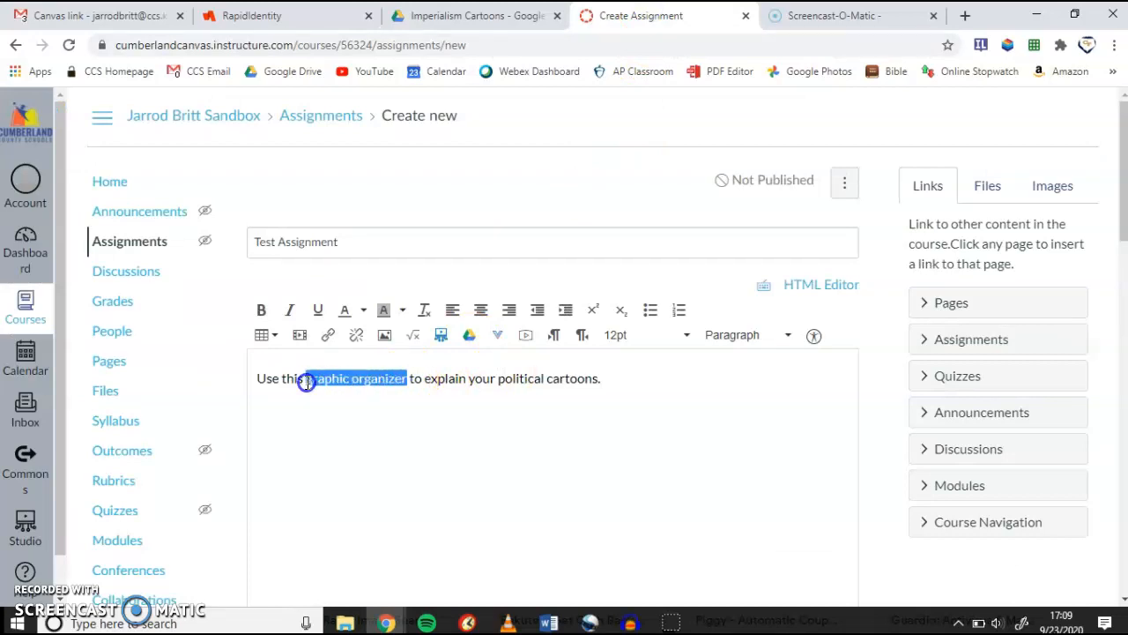
pyautogui.click(329, 337)
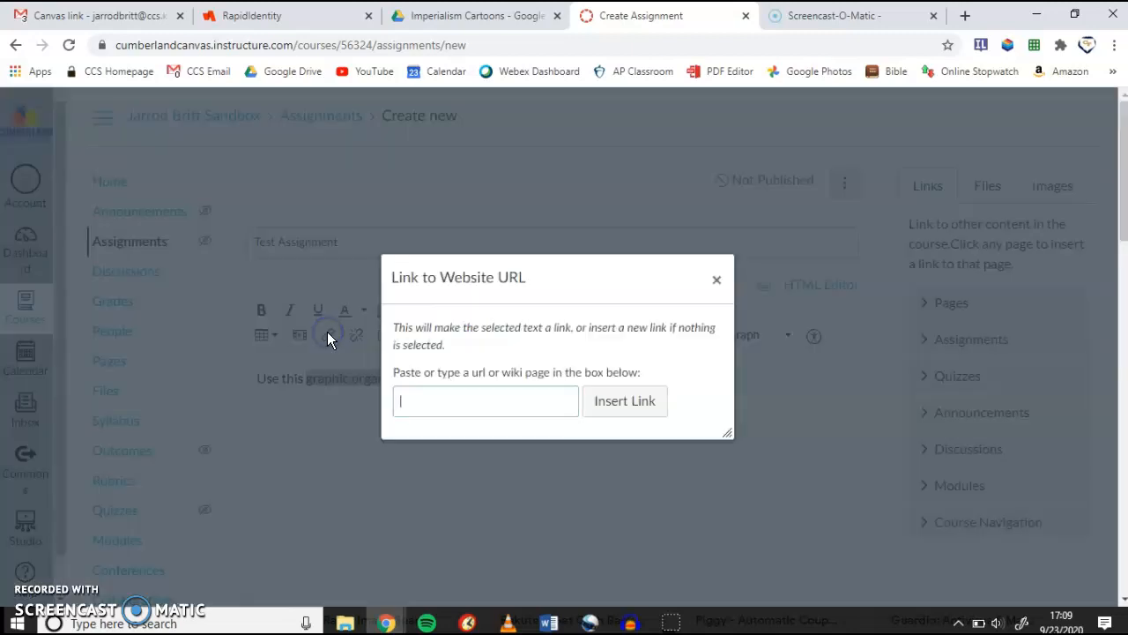
pyautogui.rightClick(443, 393)
pyautogui.click(486, 263)
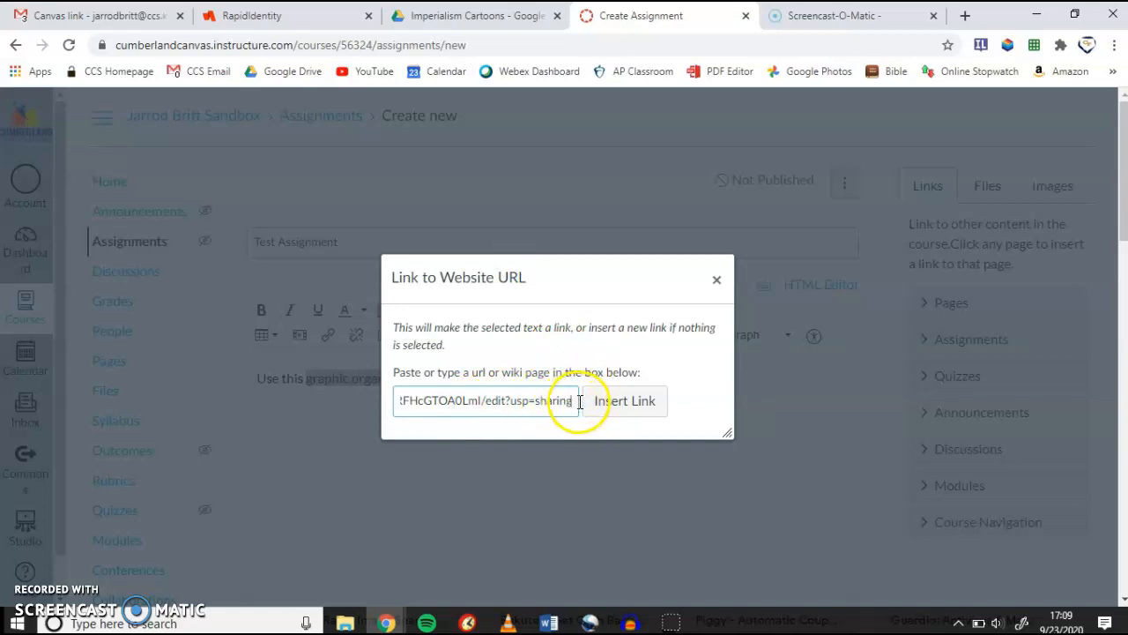
# Replace everything after the pasted URL's last slash with "copy" and insert the link on "graphic organizer".
pyautogui.press('Left')
pyautogui.press('Left')
pyautogui.press('Left')
pyautogui.press('Left')
pyautogui.press('Left')
pyautogui.press('Left')
pyautogui.press('Left')
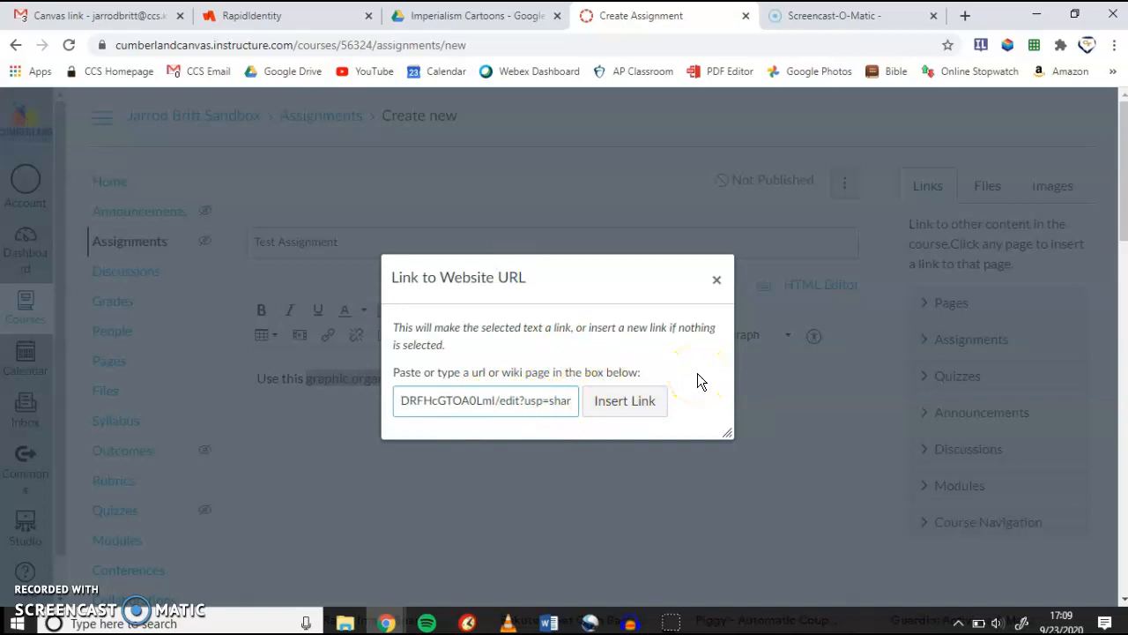
pyautogui.press('Left')
pyautogui.press('Left')
pyautogui.press('Left')
pyautogui.press('Left')
pyautogui.press('Left')
pyautogui.press('Left')
pyautogui.press('Left')
pyautogui.press('Left')
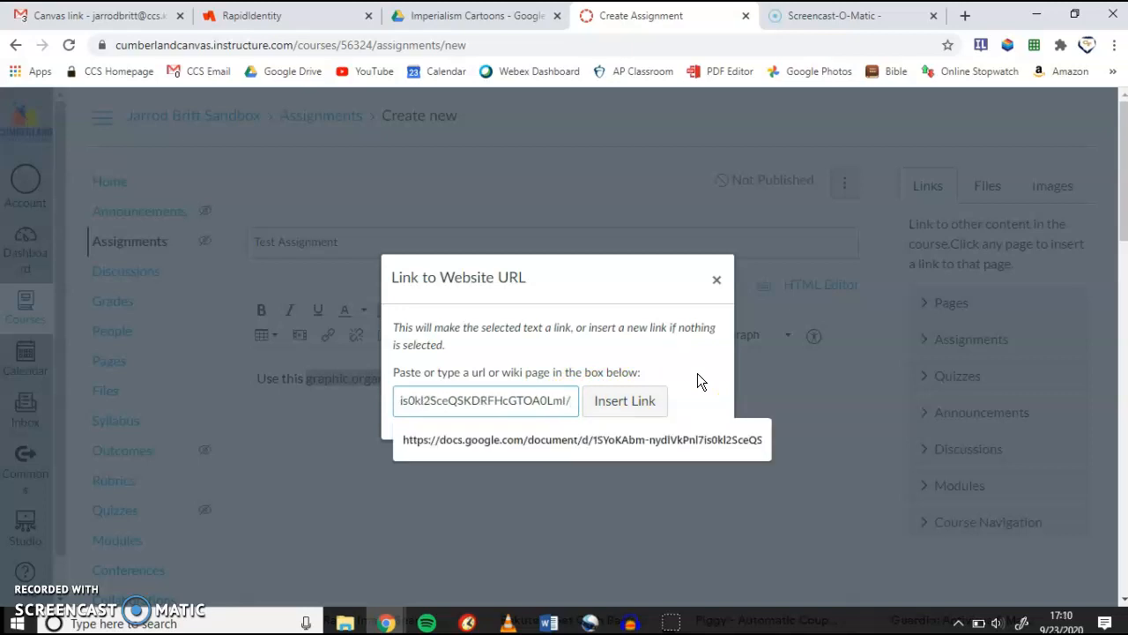
pyautogui.press('Right')
pyautogui.press('Right')
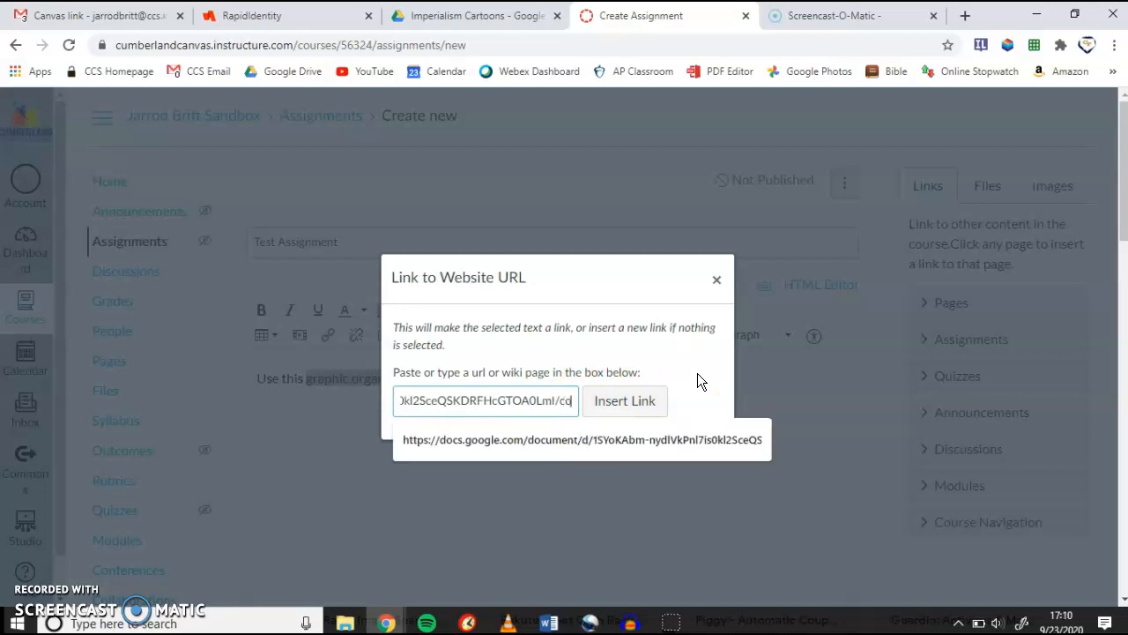
pyautogui.write('py')
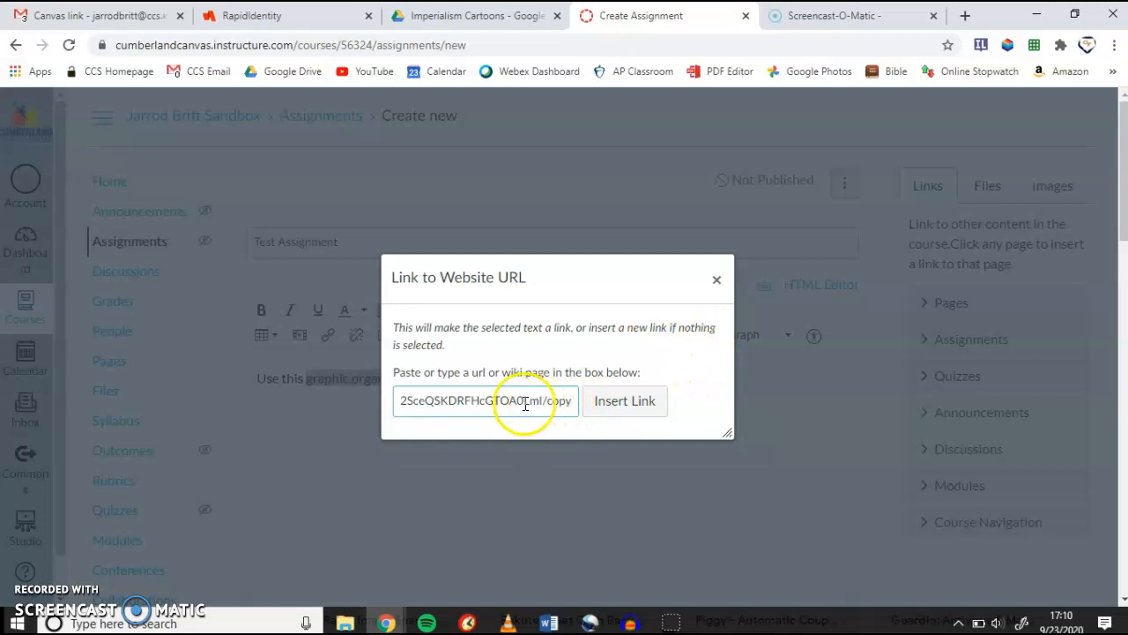
pyautogui.click(627, 401)
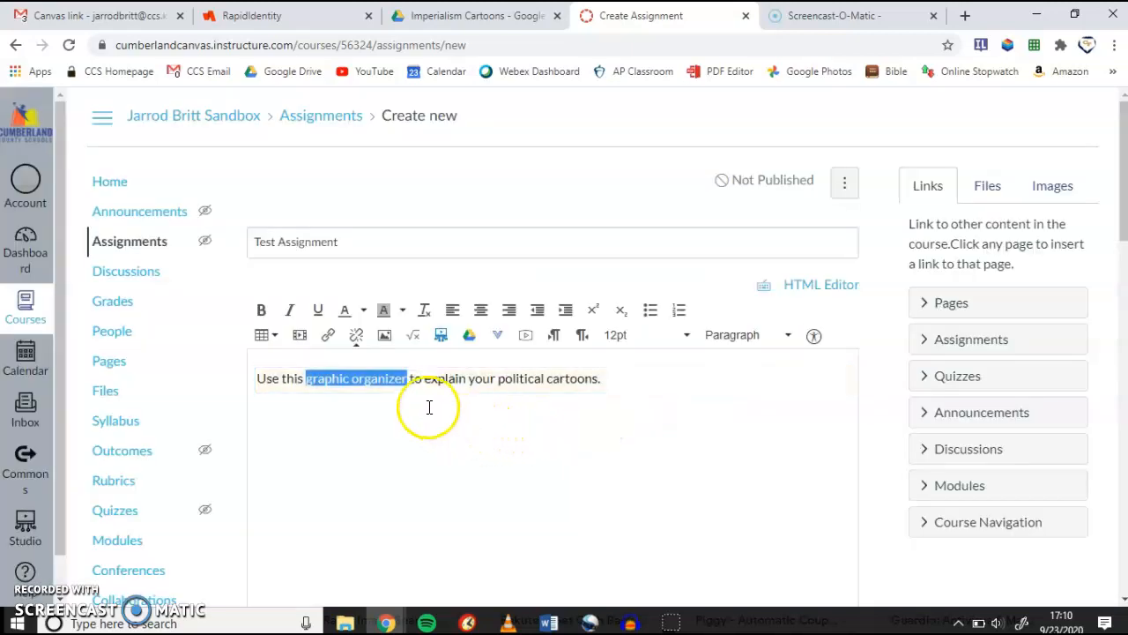
pyautogui.click(465, 408)
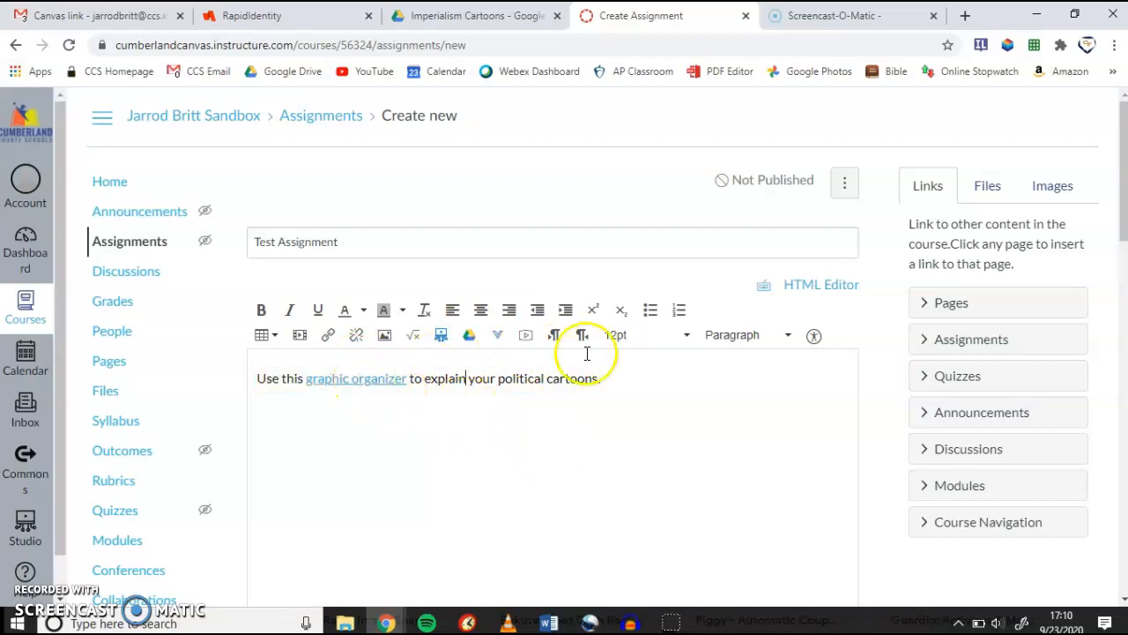
# Allow Text Entry as the online submission type for the Test Assignment.
pyautogui.scroll(-5, 873, 305)
pyautogui.scroll(-10, 874, 387)
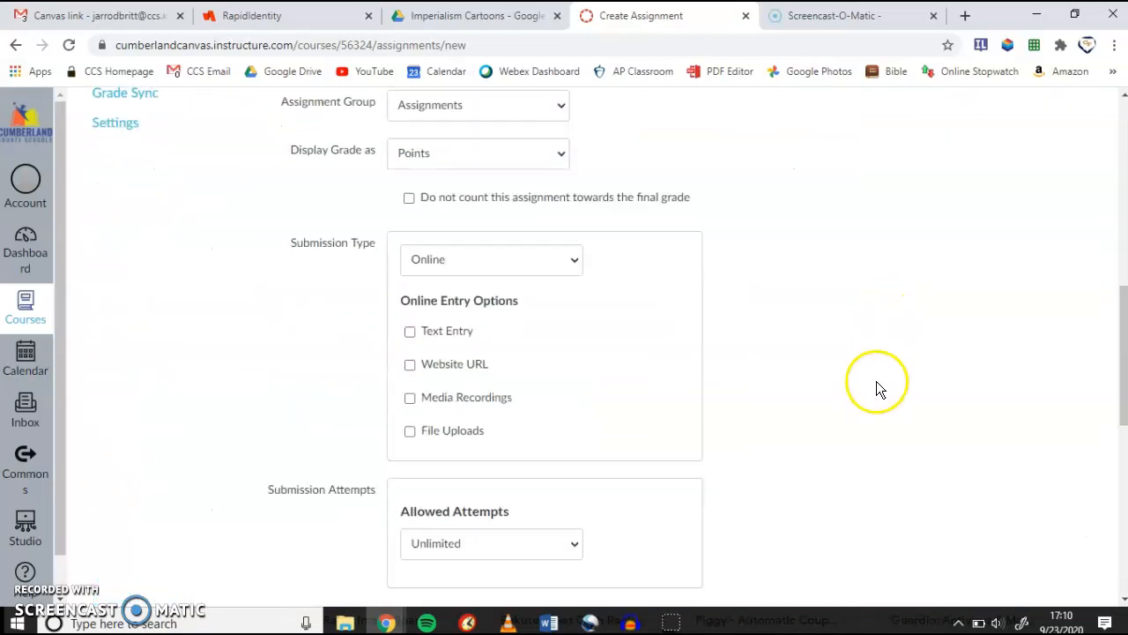
pyautogui.click(826, 535)
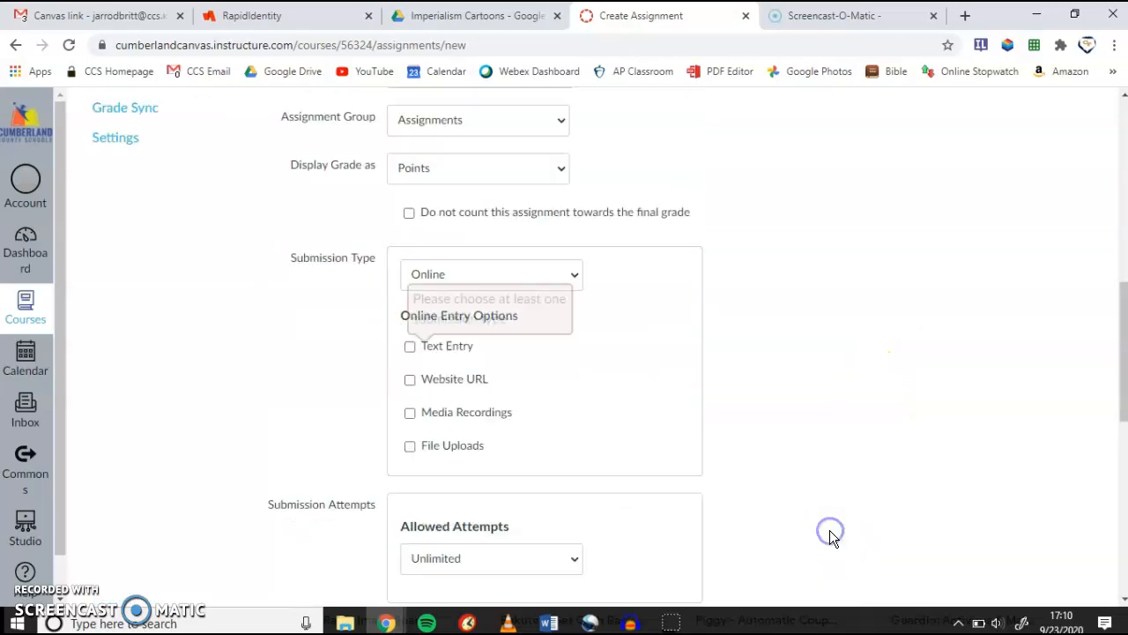
pyautogui.click(430, 346)
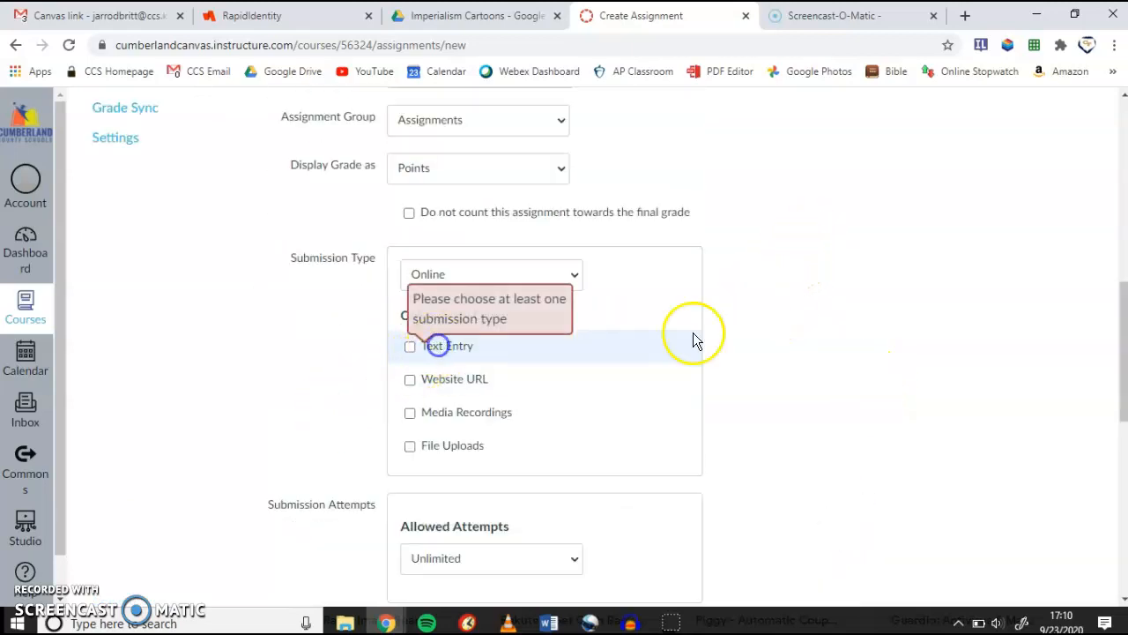
# Set the assignment's due date to Sep 23 11:59pm, then save and publish it.
pyautogui.scroll(-5, 837, 323)
pyautogui.click(671, 340)
pyautogui.click(500, 486)
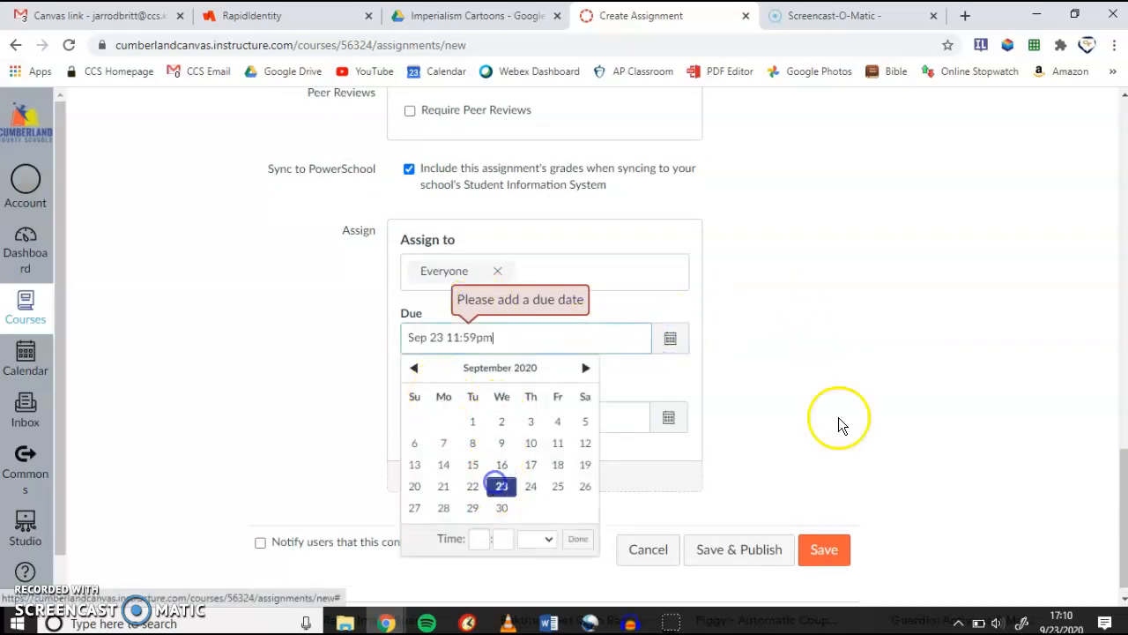
pyautogui.click(745, 548)
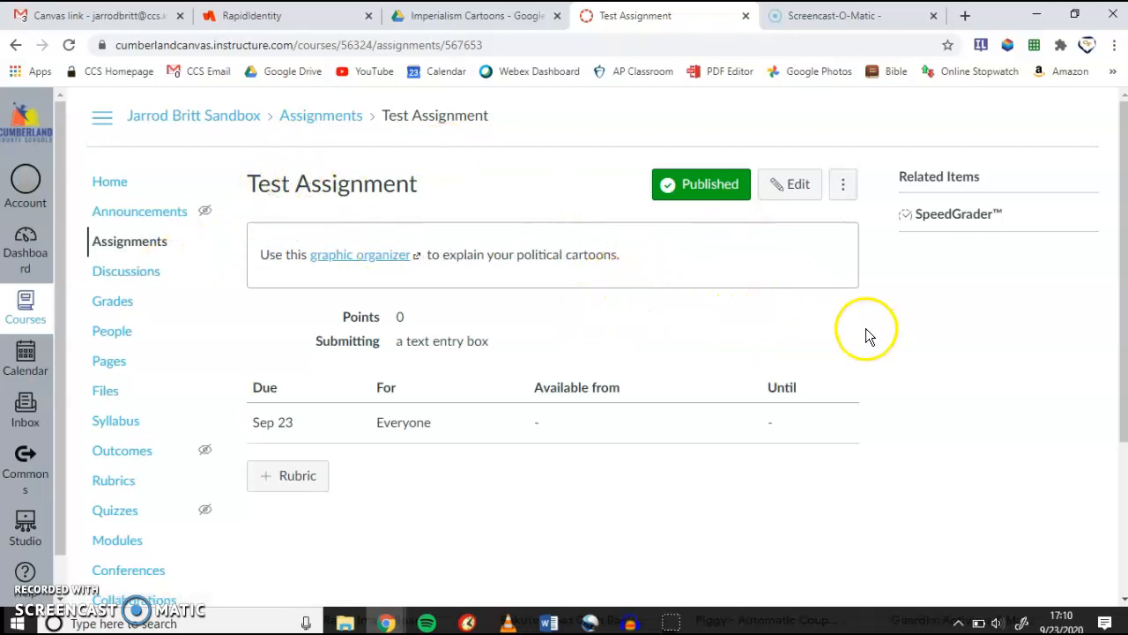
# Switch the sandbox course to Student View from its home page and open Test Assignment.
pyautogui.rightClick(105, 181)
pyautogui.click(104, 183)
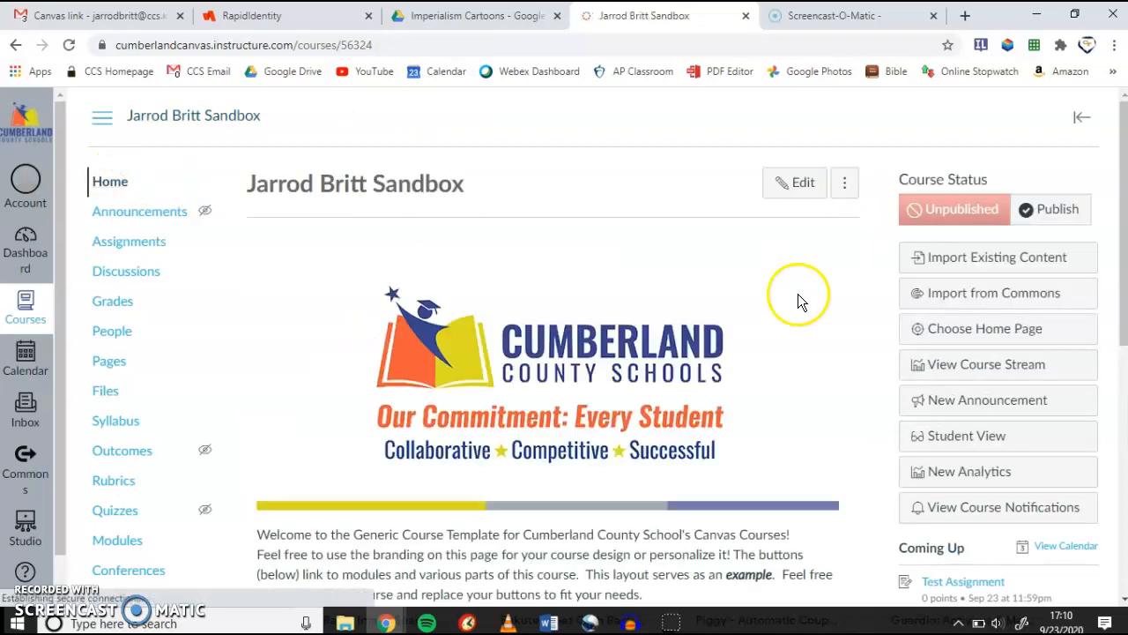
pyautogui.click(994, 434)
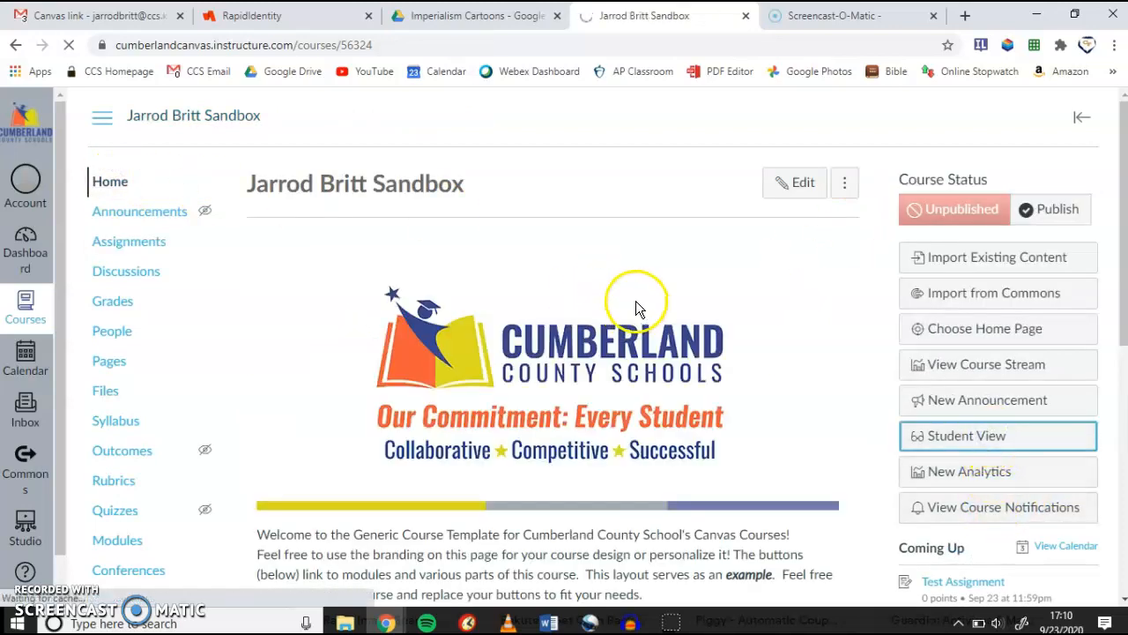
pyautogui.click(137, 212)
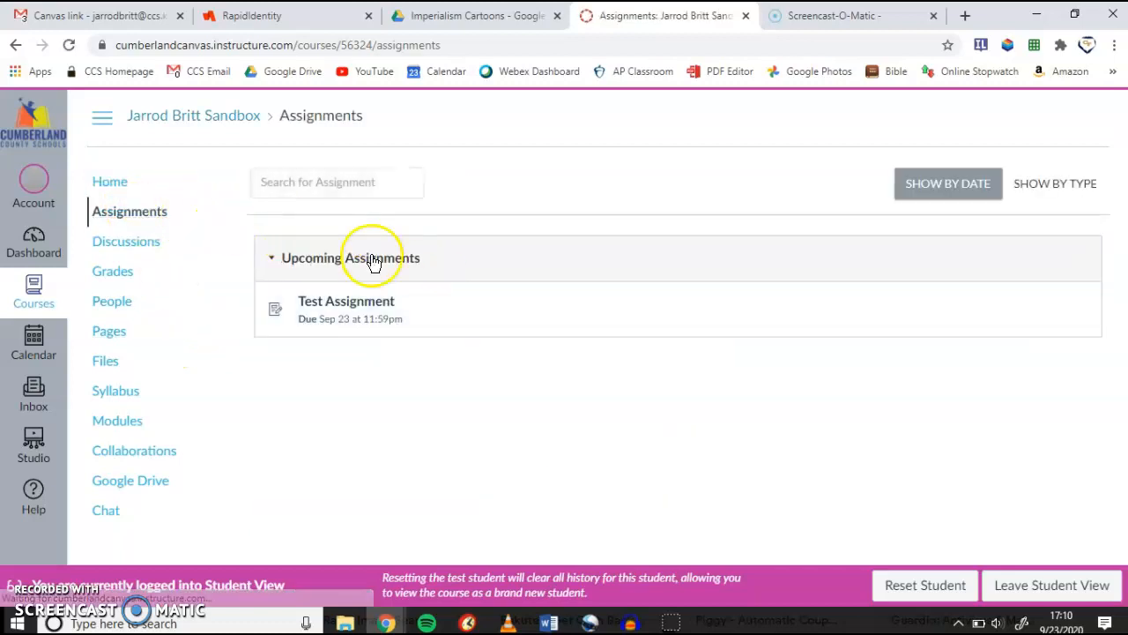
pyautogui.click(353, 301)
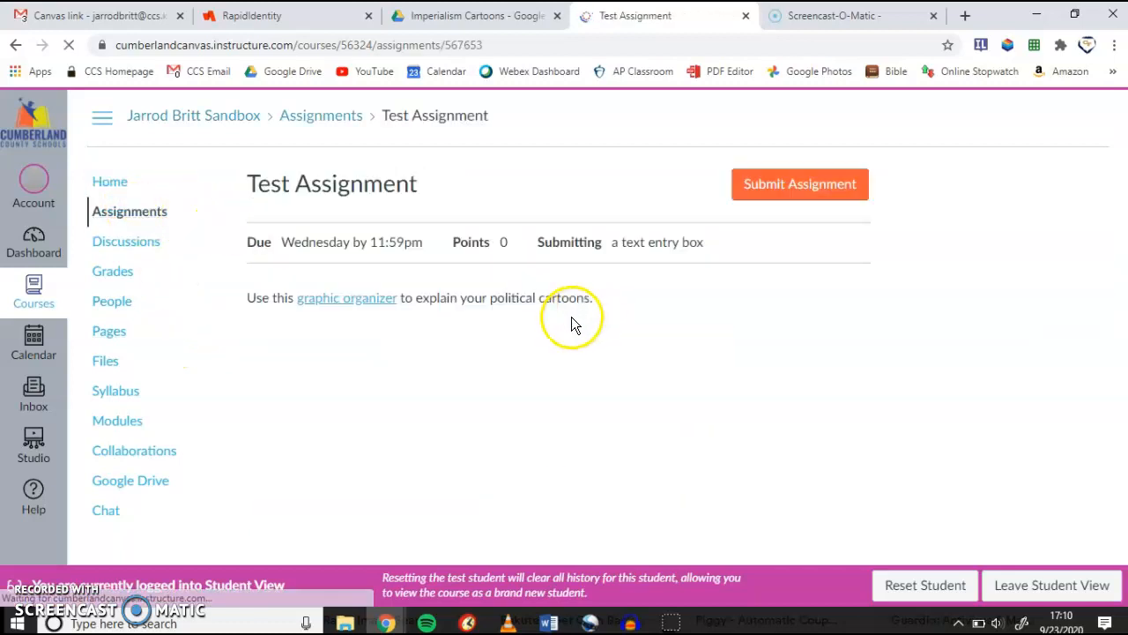
# Test the "graphic organizer" link as a student, close the document copy page, and leave Student View.
pyautogui.click(346, 302)
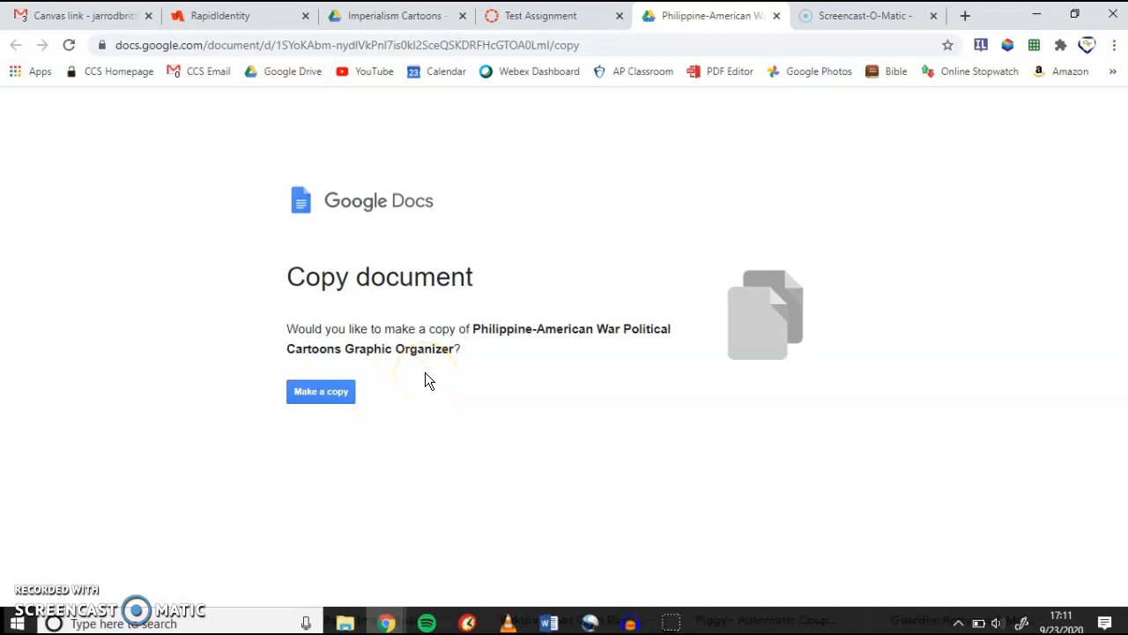
pyautogui.click(777, 16)
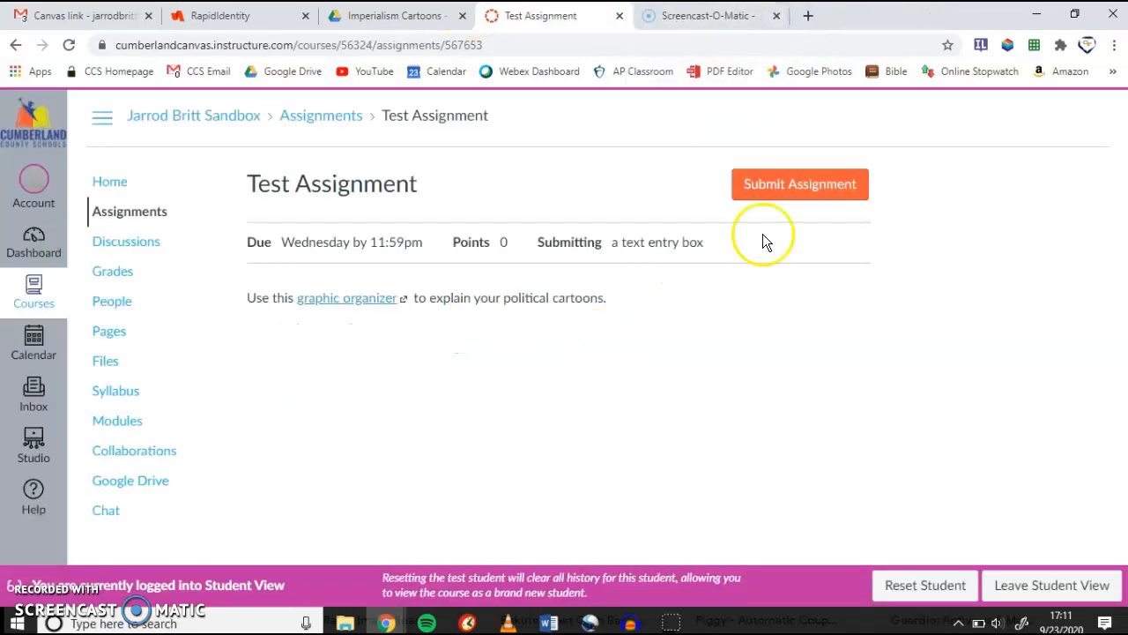
pyautogui.click(1004, 584)
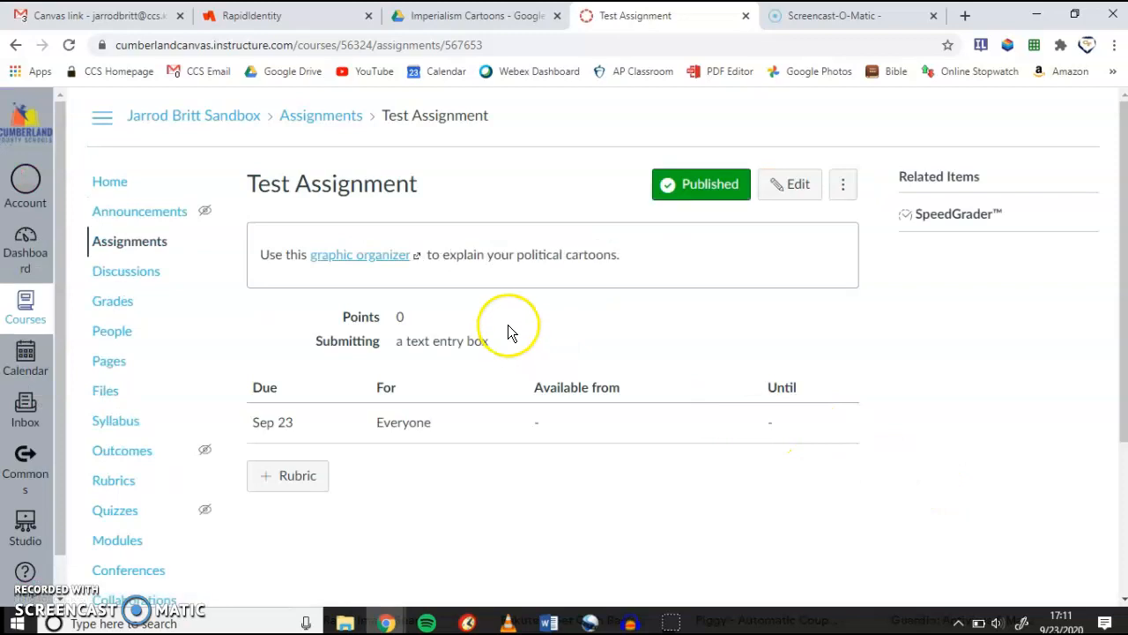
# Edit Test Assignment to accept File Uploads instead of Text Entry as its online entry option, and save it.
pyautogui.click(789, 184)
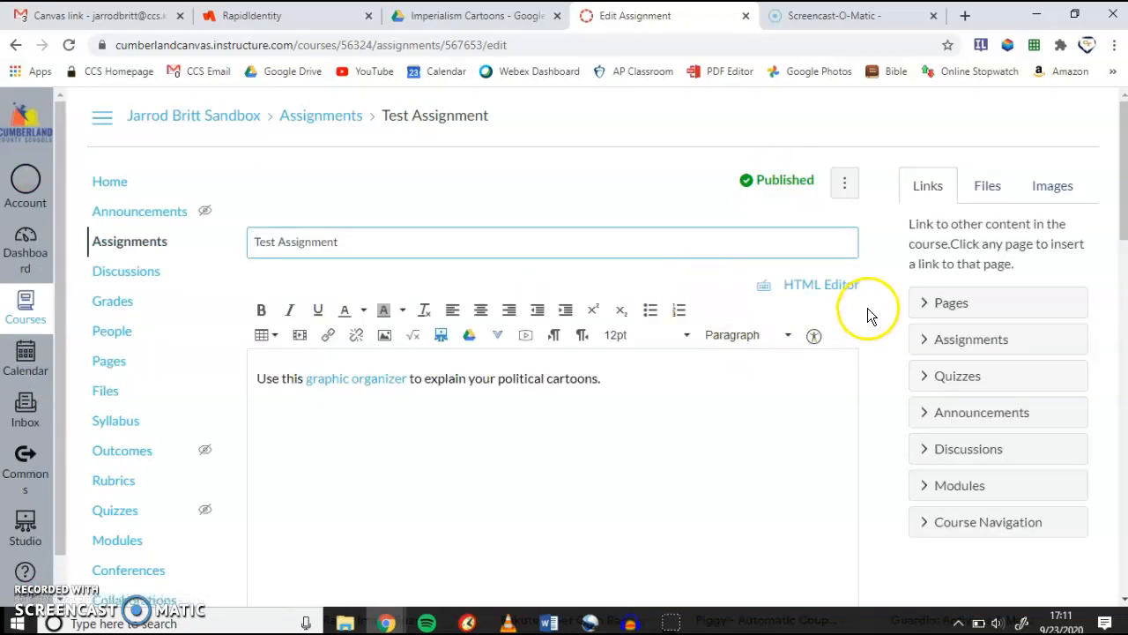
pyautogui.scroll(-4, 870, 298)
pyautogui.scroll(-3, 859, 313)
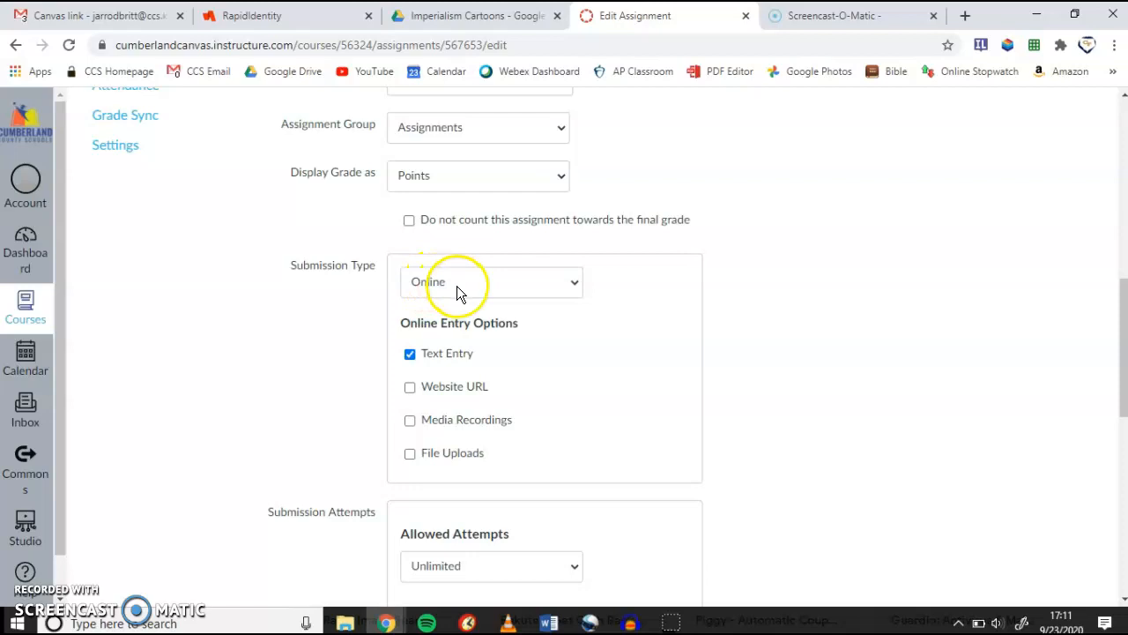
pyautogui.click(410, 354)
pyautogui.scroll(-1, 672, 312)
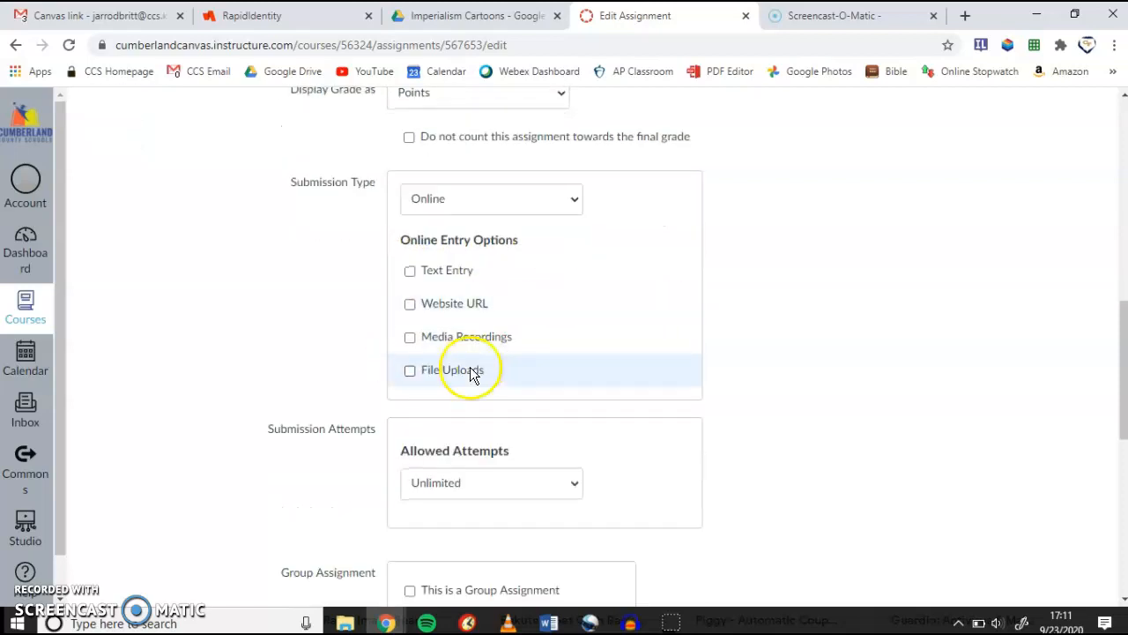
pyautogui.click(425, 370)
pyautogui.click(819, 270)
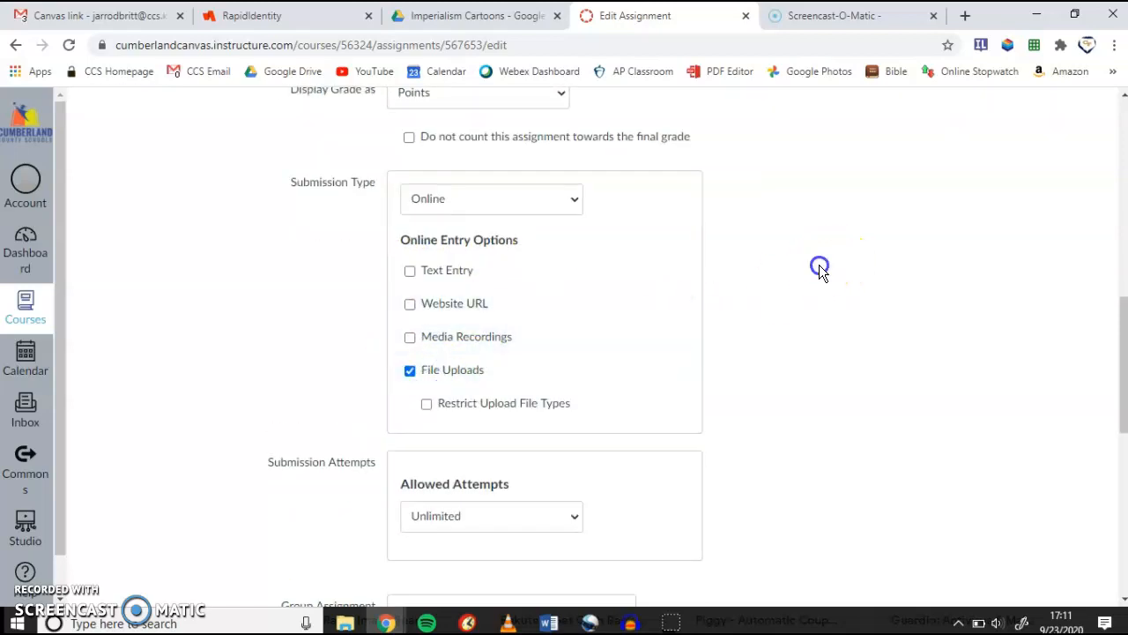
pyautogui.scroll(-7, 809, 277)
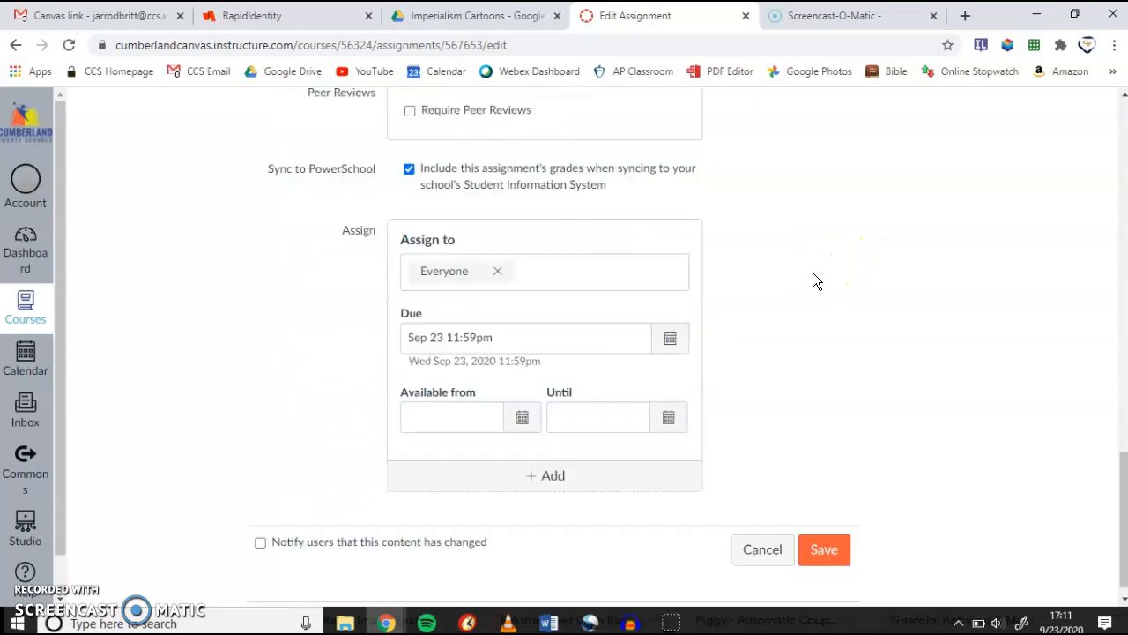
pyautogui.click(824, 533)
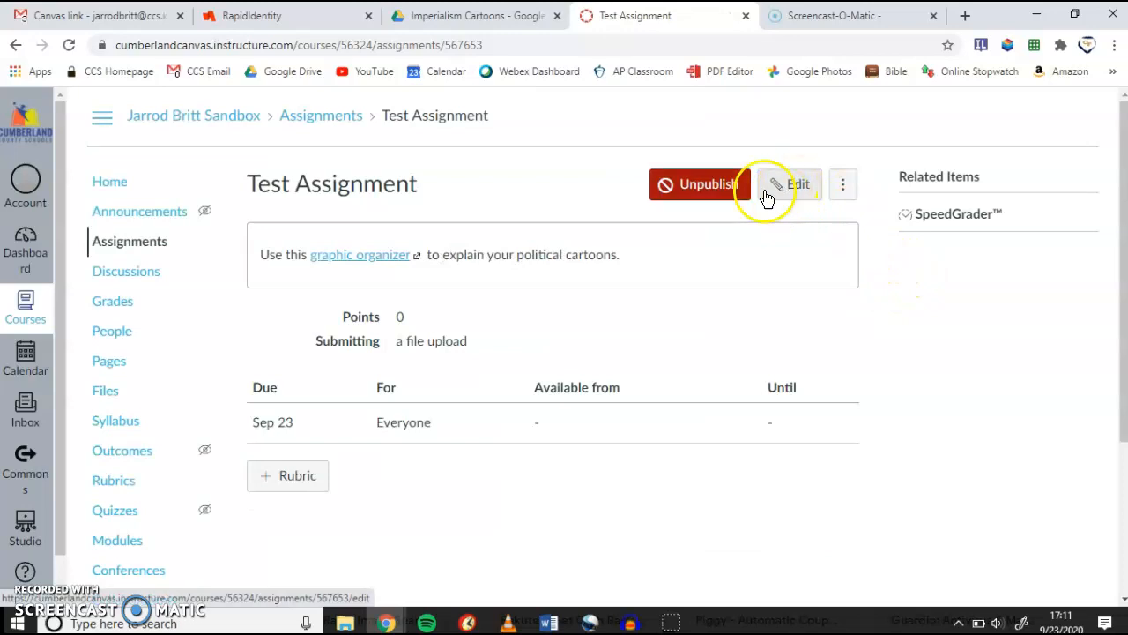
# View the updated Test Assignment in Student View again and check its "graphic organizer" link, closing the copy page after viewing.
pyautogui.click(93, 185)
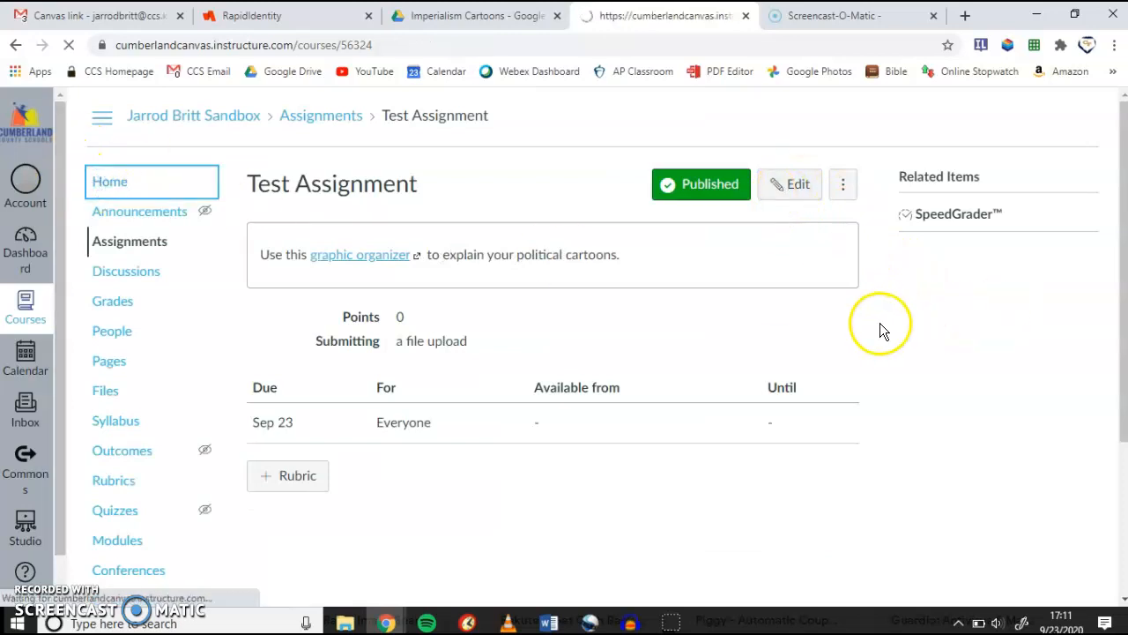
pyautogui.click(974, 438)
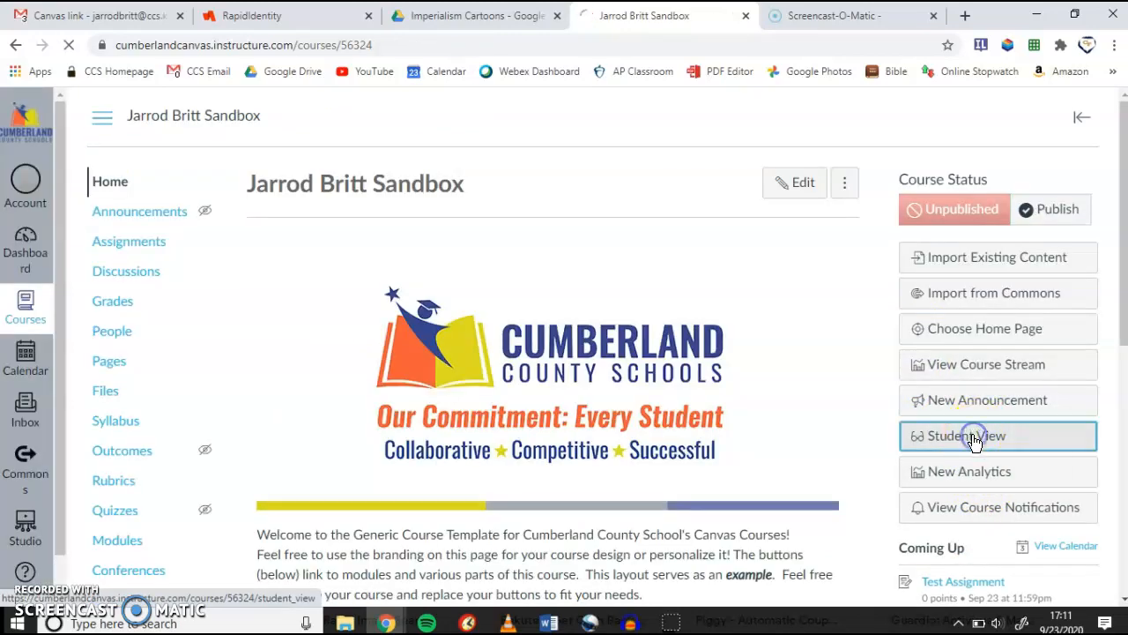
pyautogui.click(129, 215)
pyautogui.click(371, 303)
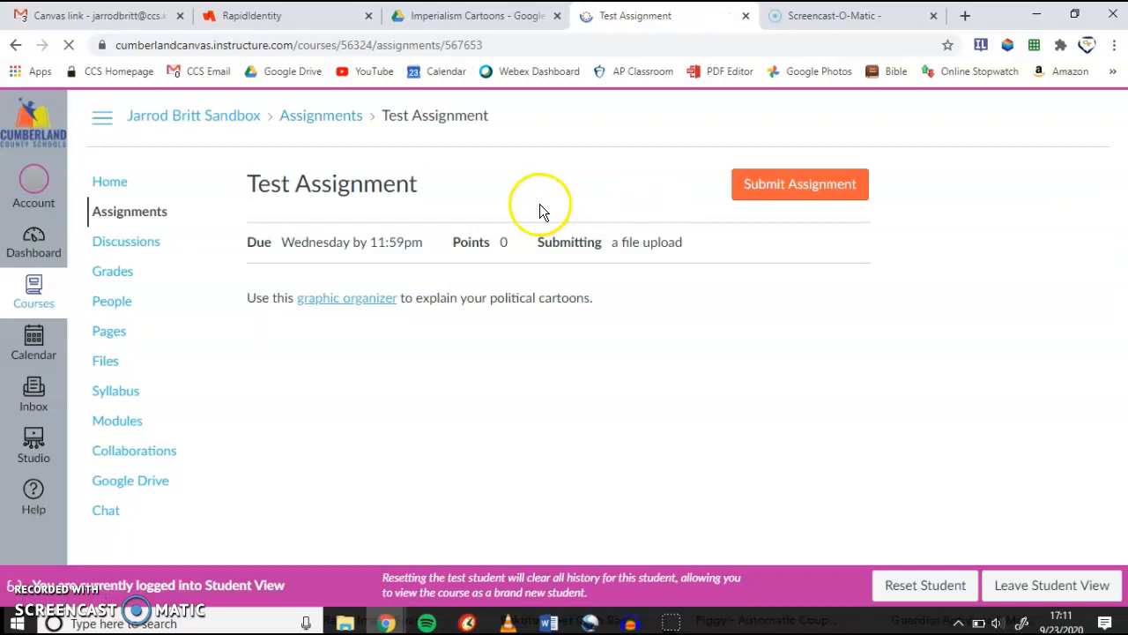
pyautogui.click(336, 301)
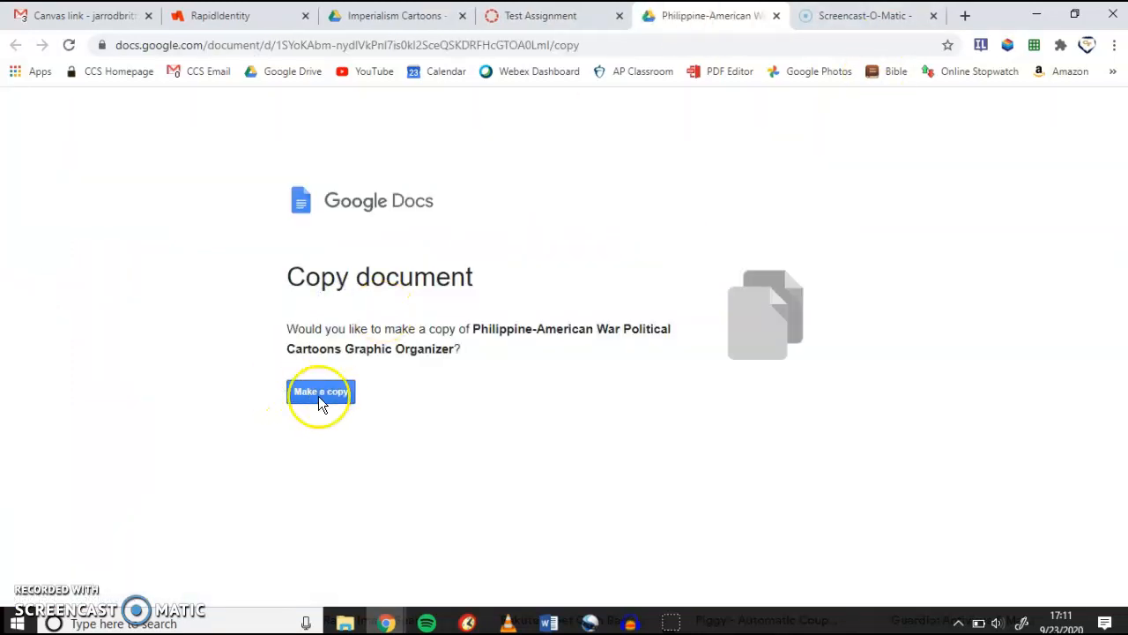
pyautogui.click(776, 16)
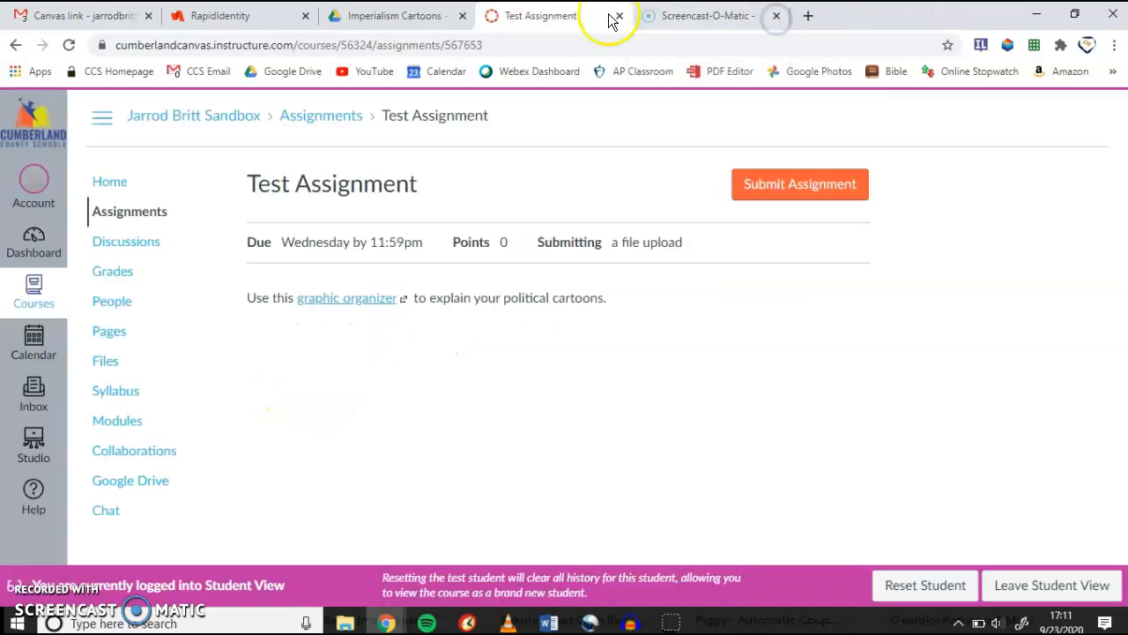
# Start a student submission for Test Assignment and view its Google Drive submission option.
pyautogui.click(797, 184)
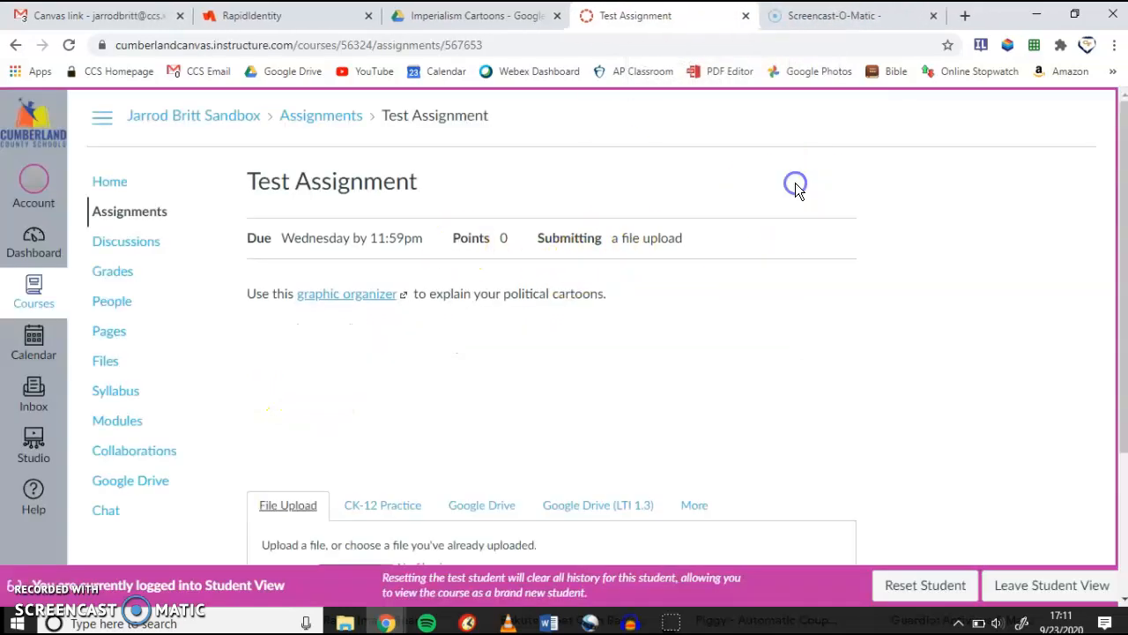
pyautogui.scroll(-3, 705, 388)
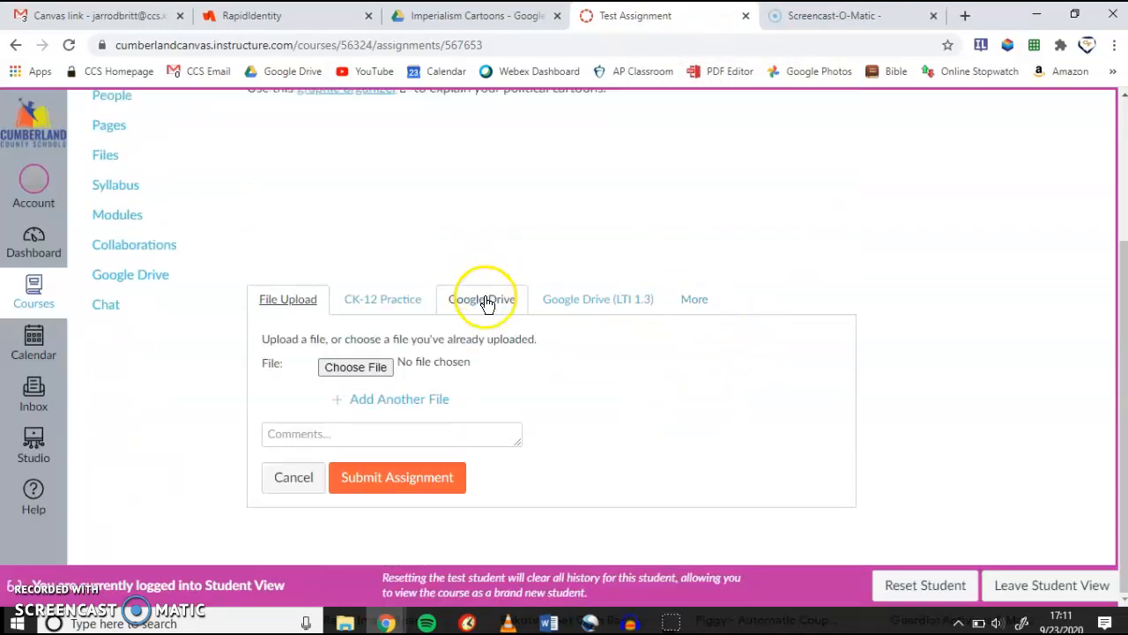
pyautogui.click(484, 301)
pyautogui.scroll(-2, 838, 327)
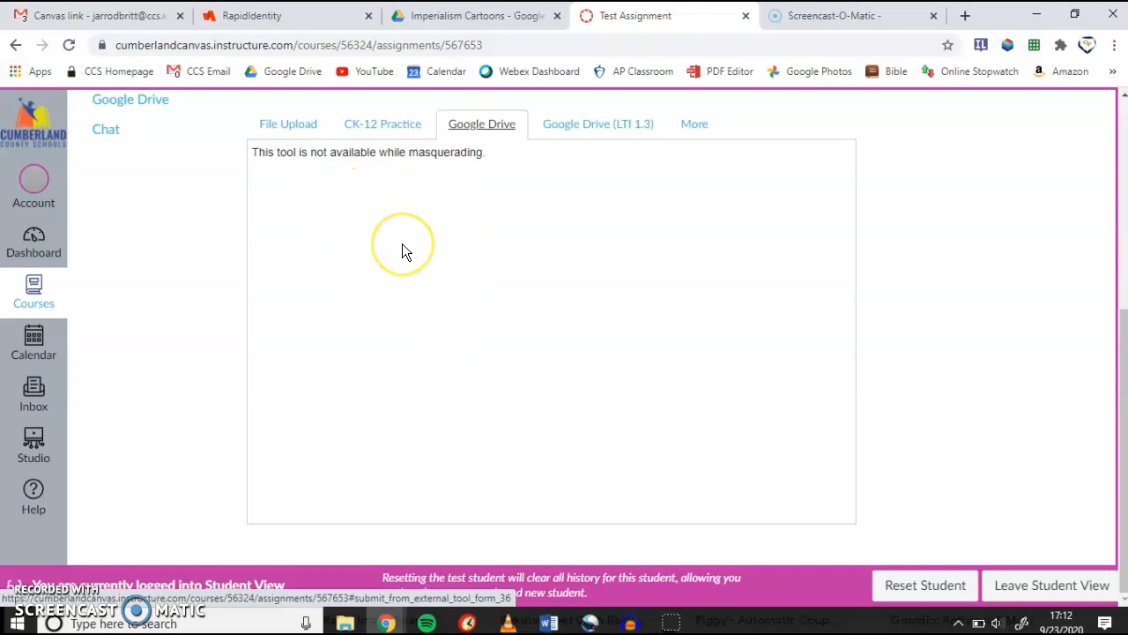
pyautogui.click(427, 252)
pyautogui.click(970, 255)
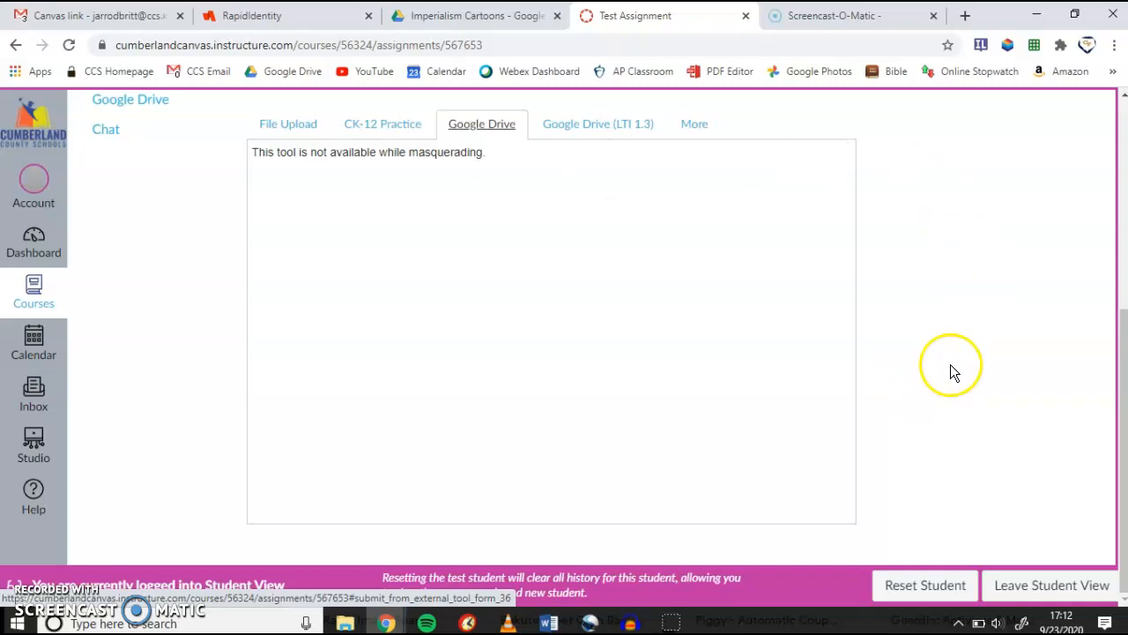